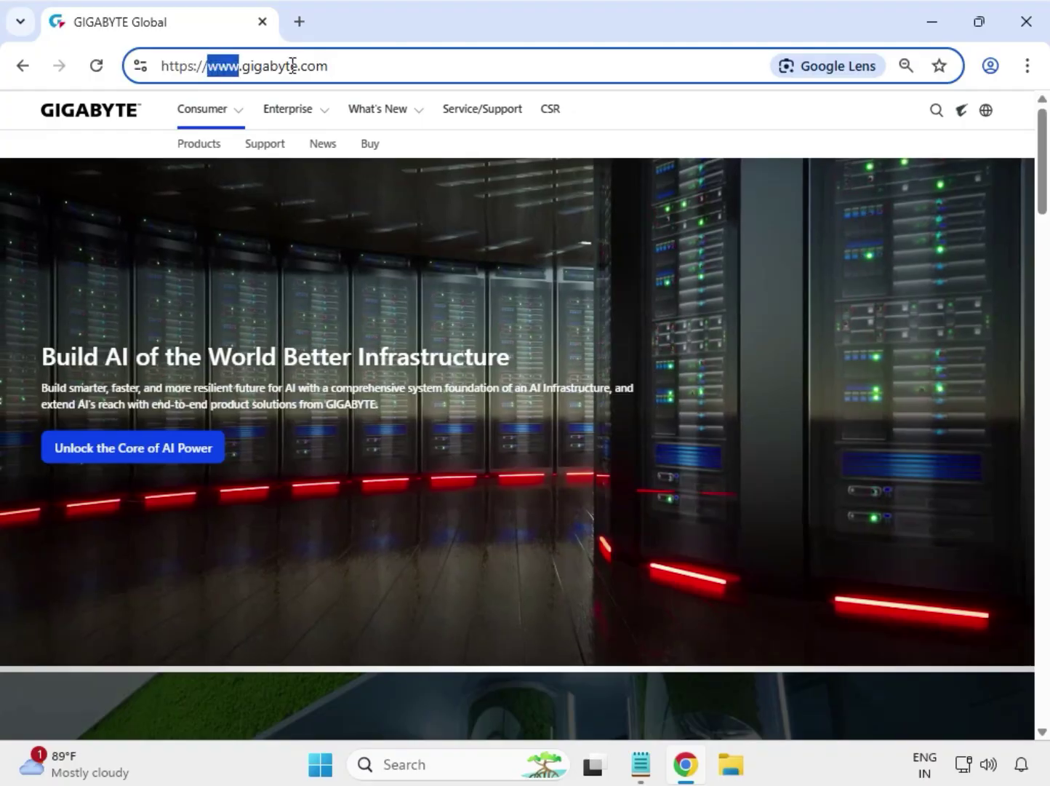
- Search the GIGABYTE website for "B760 AORUS ELITE AX DDR4"
click(721, 128)
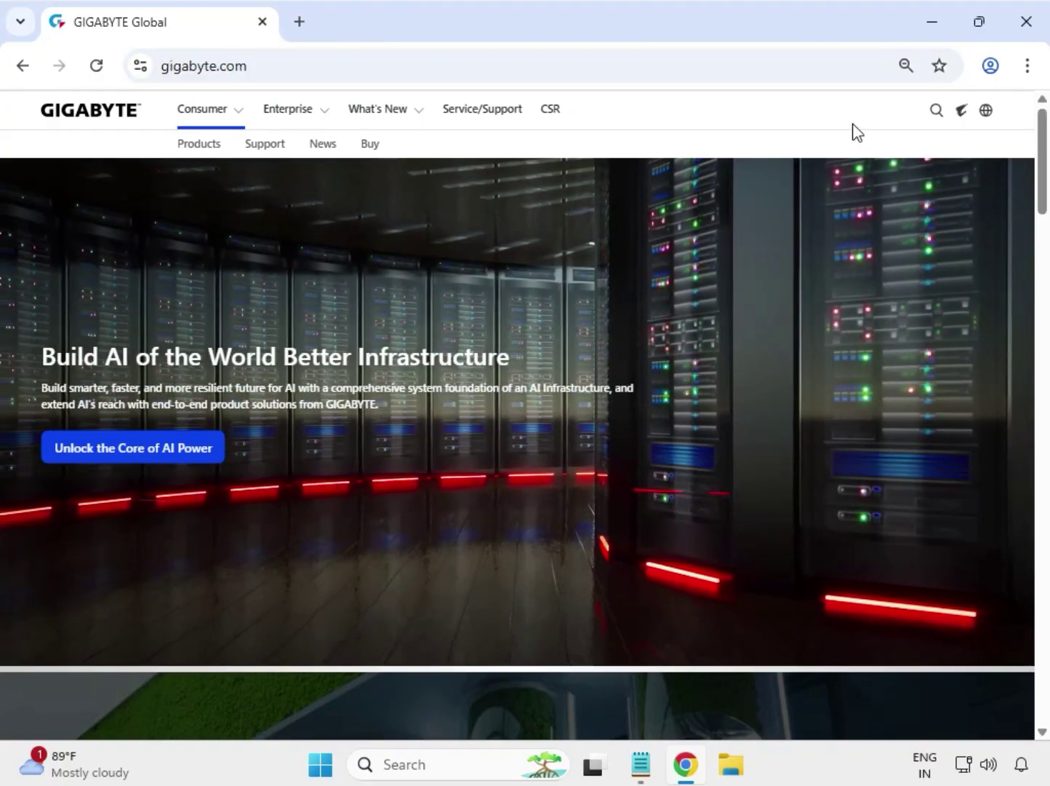
click(938, 115)
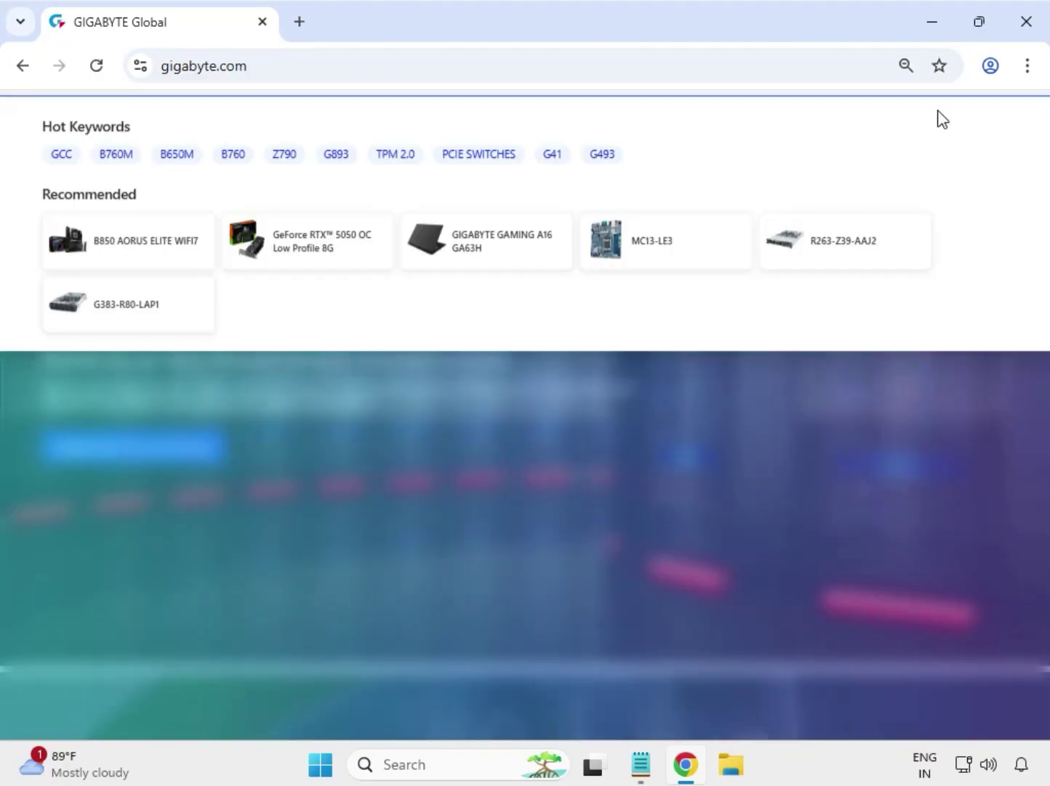
text(B760 AORUS ELITE AX DDR4)
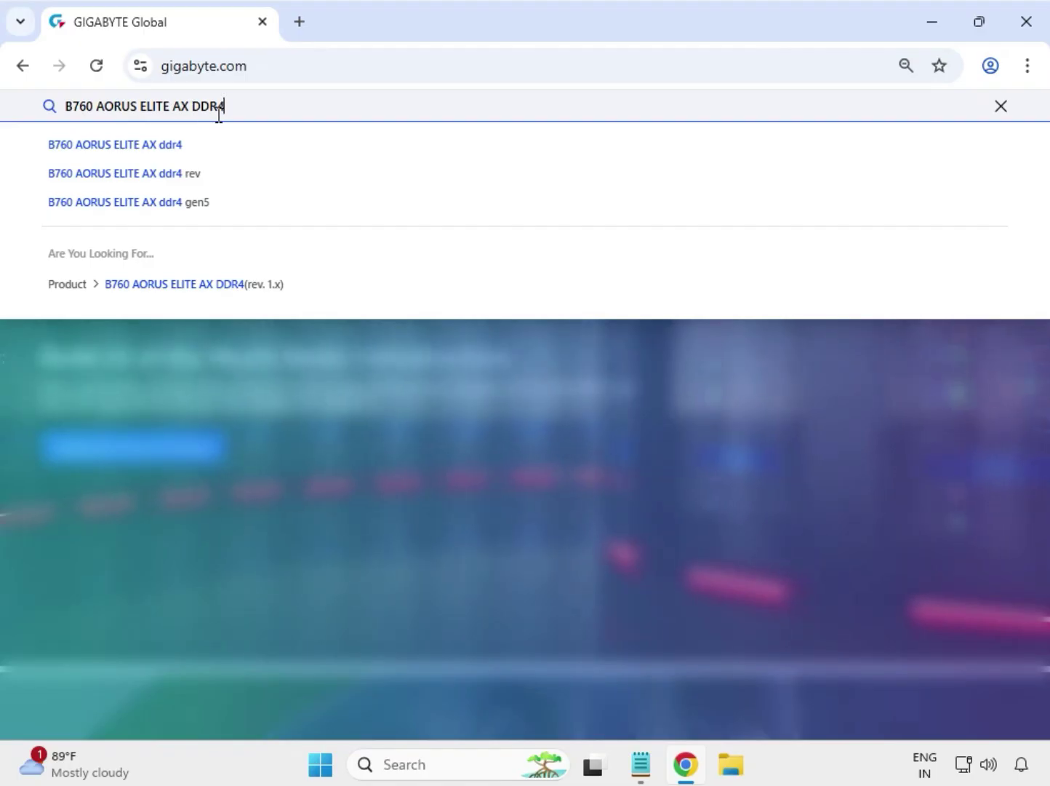
key(Return)
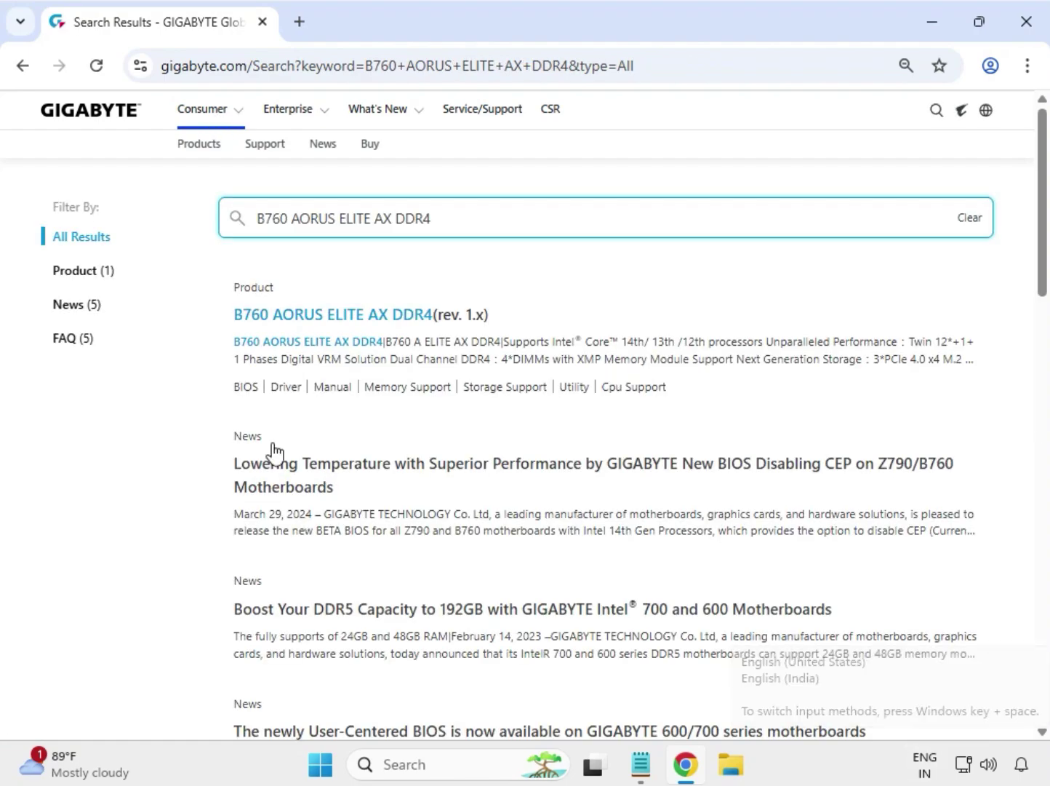
- Filter the search results to products and open the Support page of the B760 AORUS ELITE AX DDR4 (rev. 1.x) motherboard
click(103, 275)
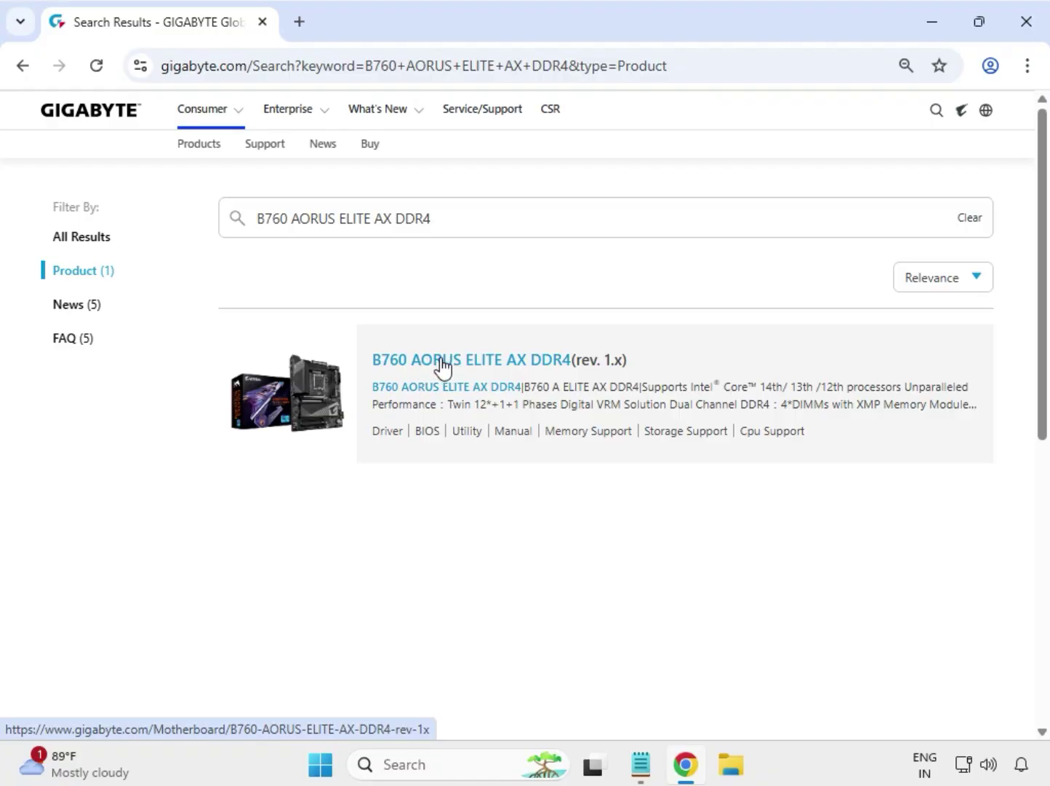
click(442, 363)
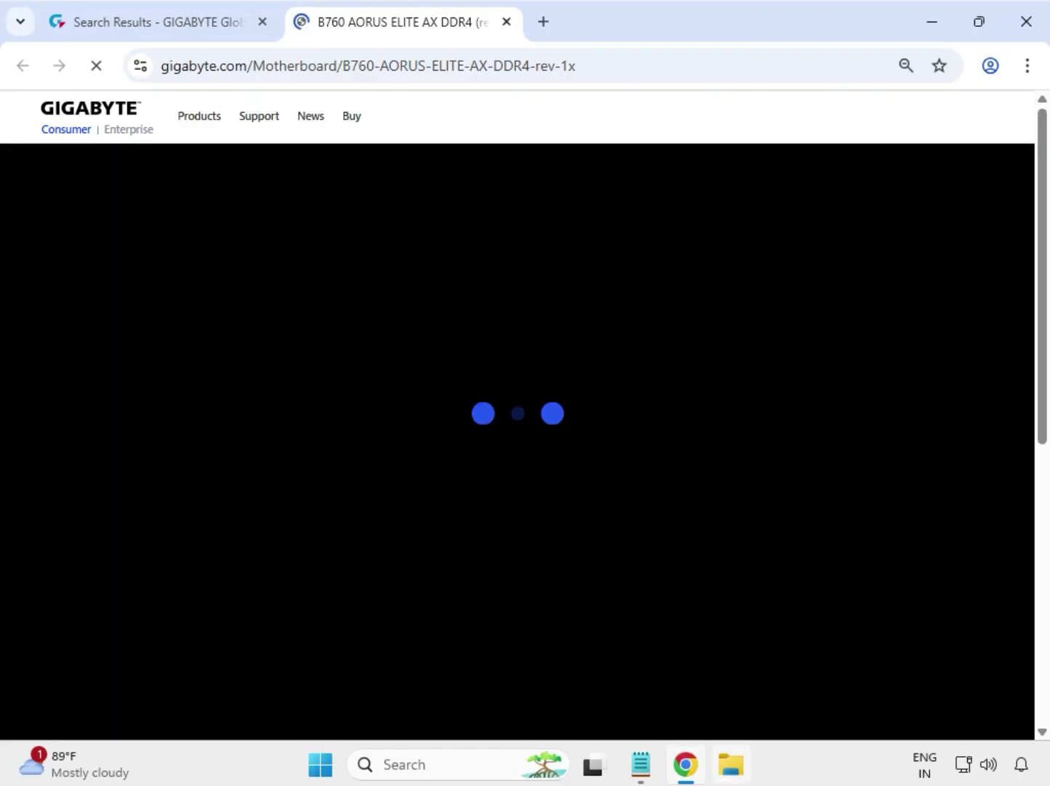
click(685, 232)
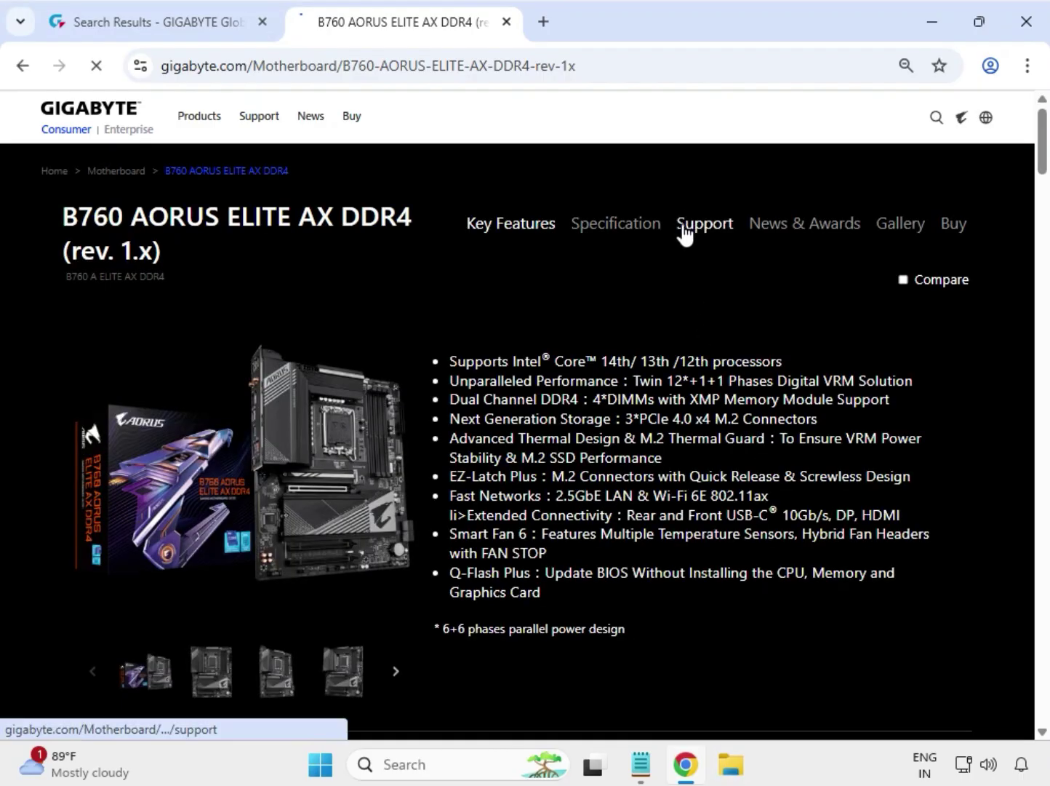
double_click(688, 224)
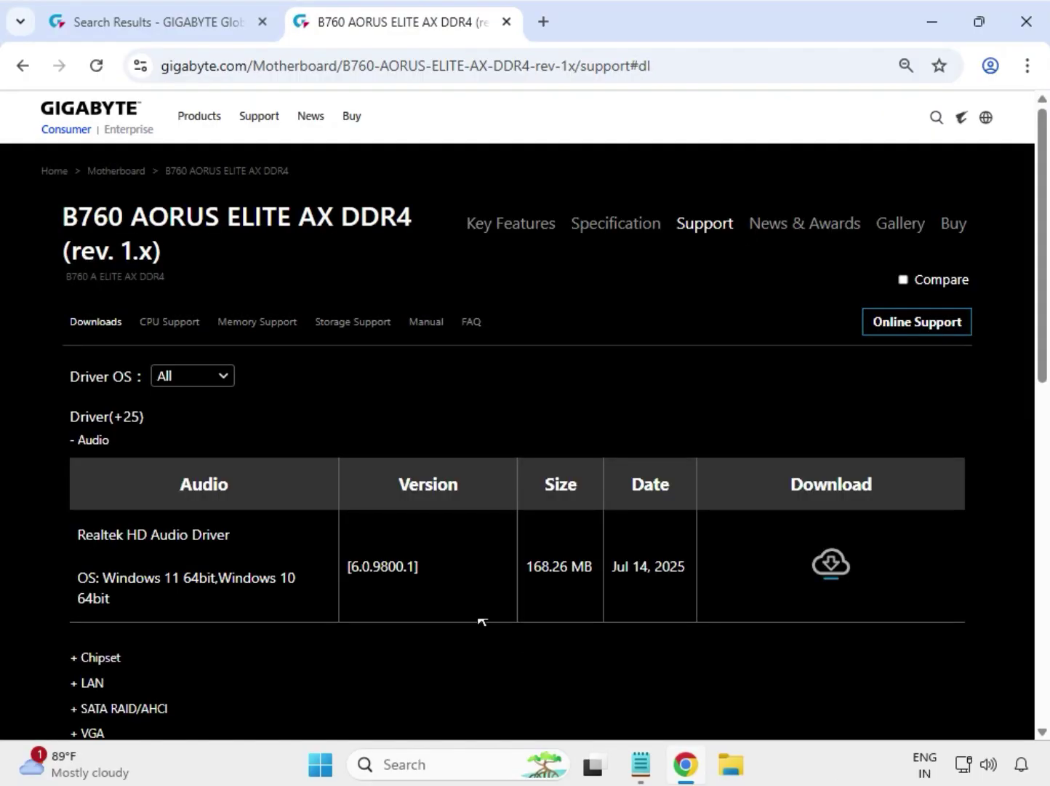
- Set the driver OS to Windows 11 64bit and download the Realtek HD Audio Driver
click(218, 375)
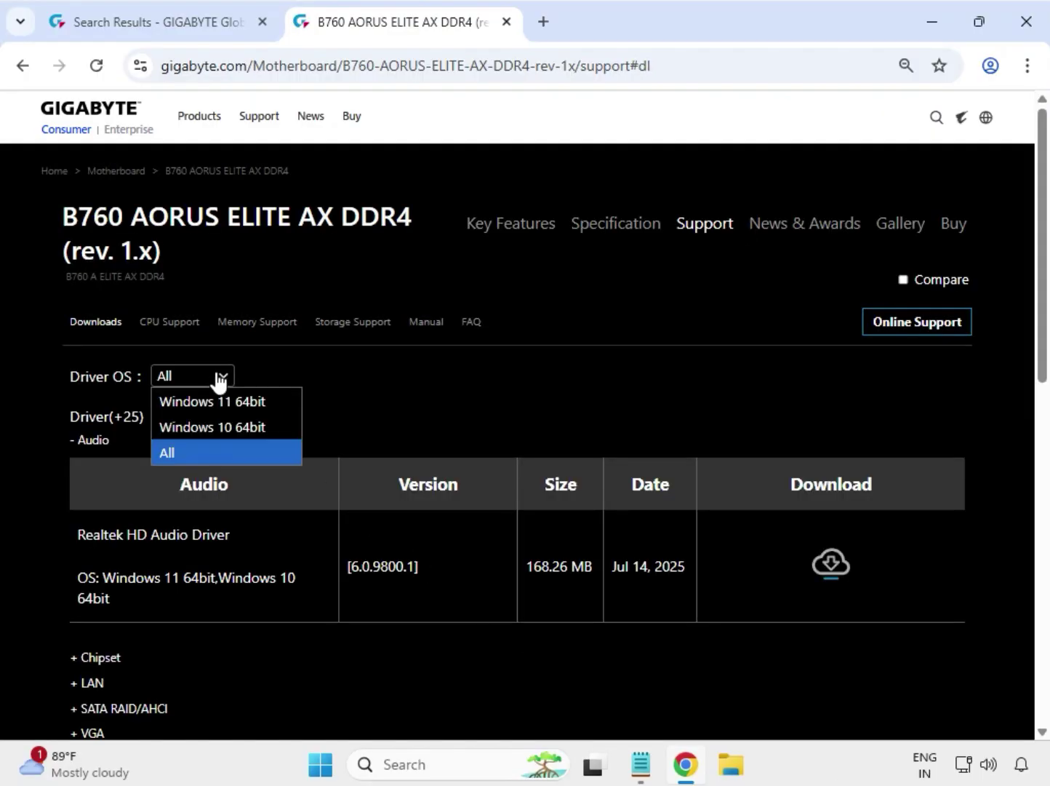
click(257, 401)
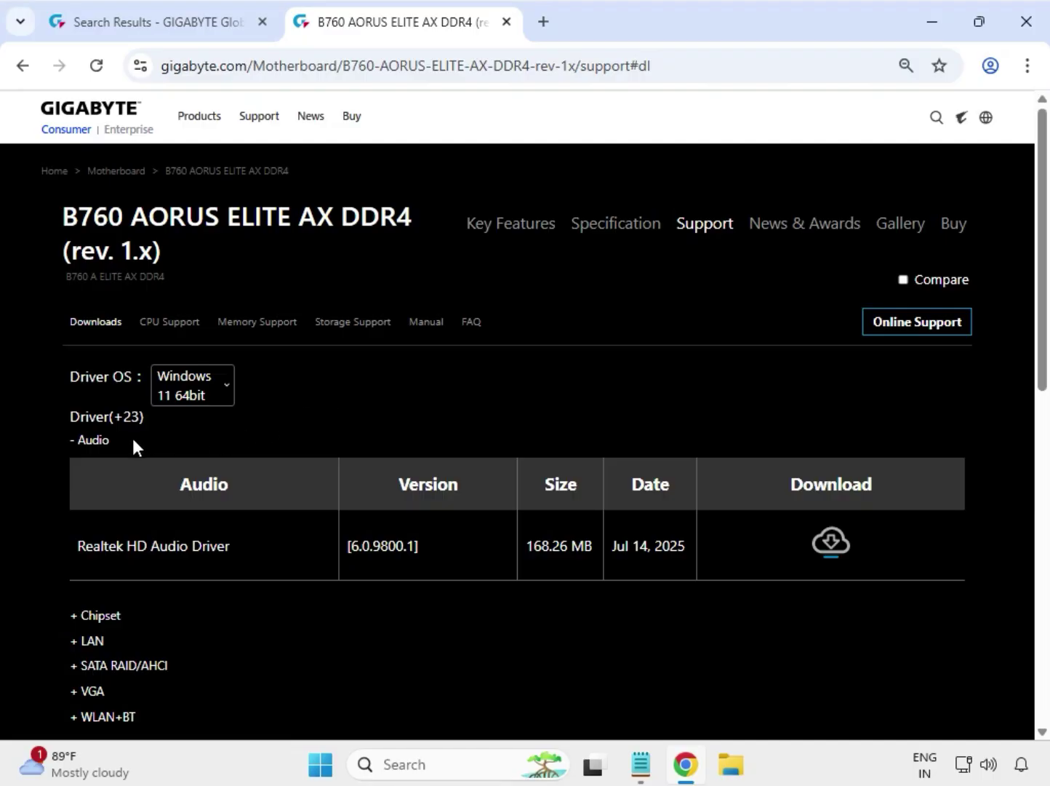
drag(132, 439, 73, 444)
drag(112, 542, 743, 549)
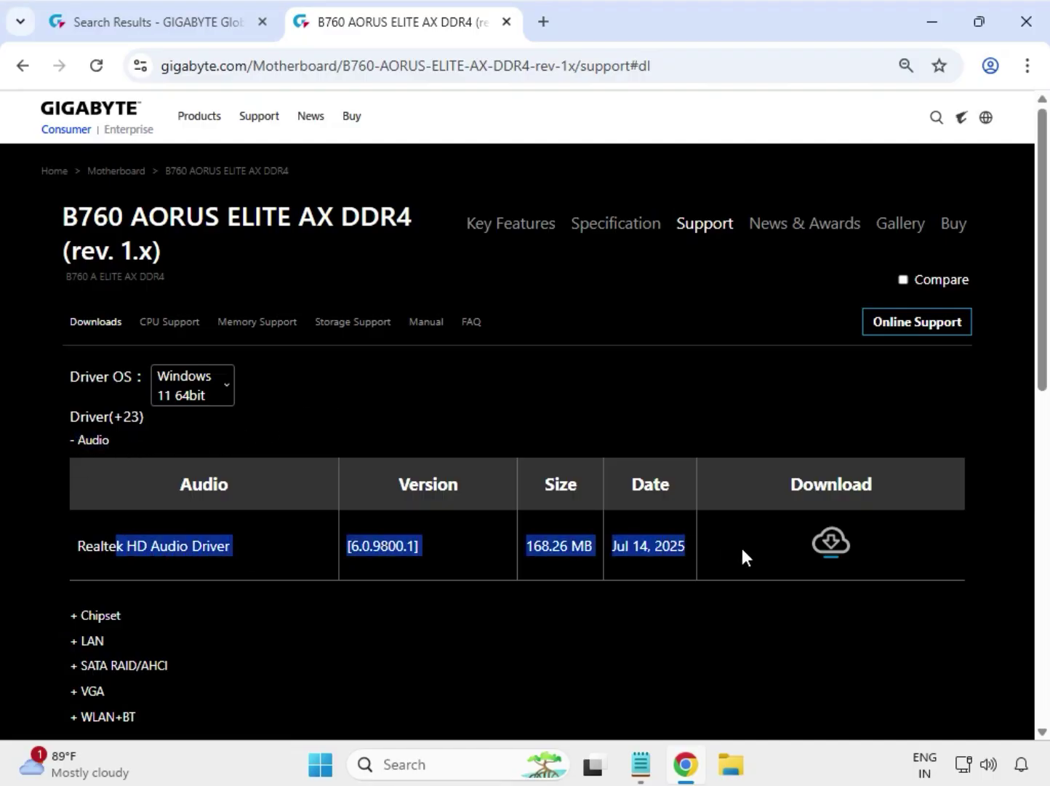
click(829, 550)
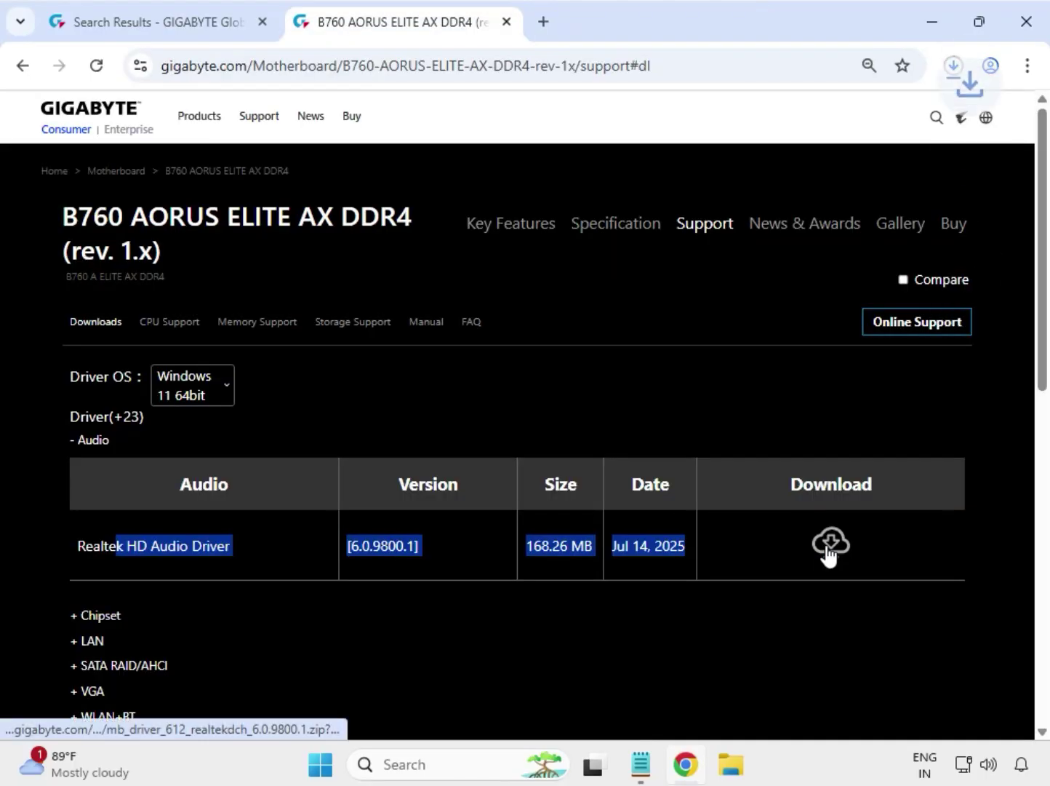
- Expand the Chipset drivers and download the Intel Serial I/O driver and the Intel Management Engine Firmware
drag(120, 617, 85, 624)
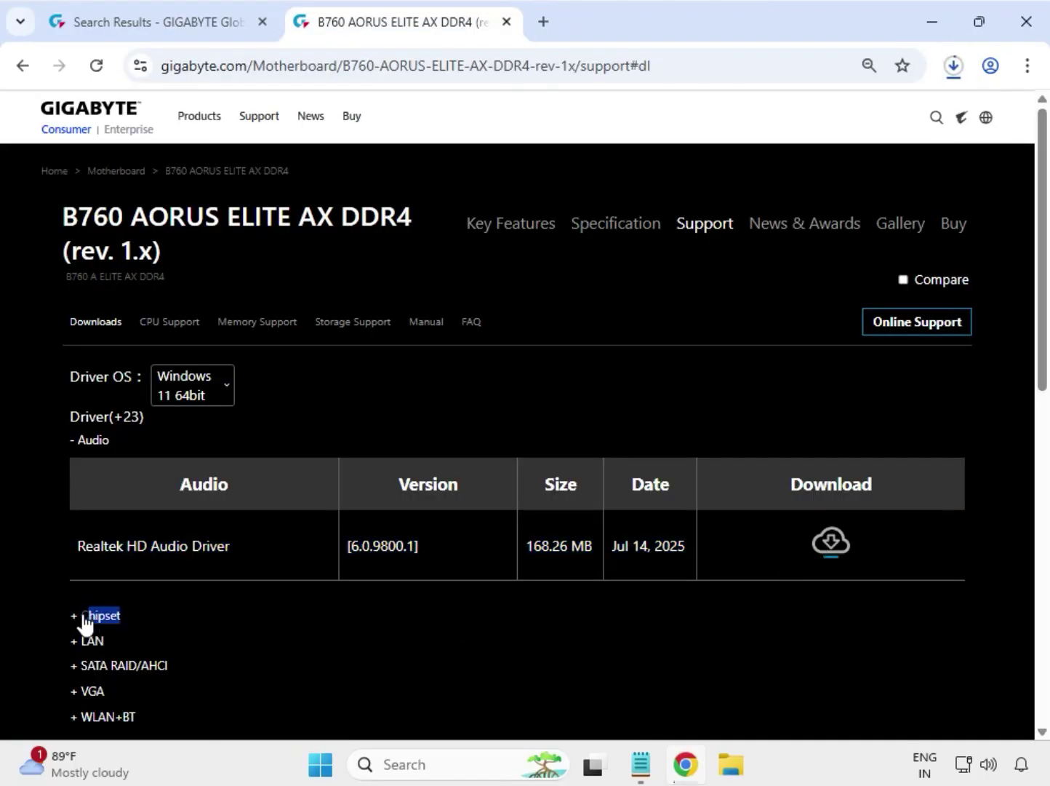
click(85, 617)
scroll(180, 656, down, 2)
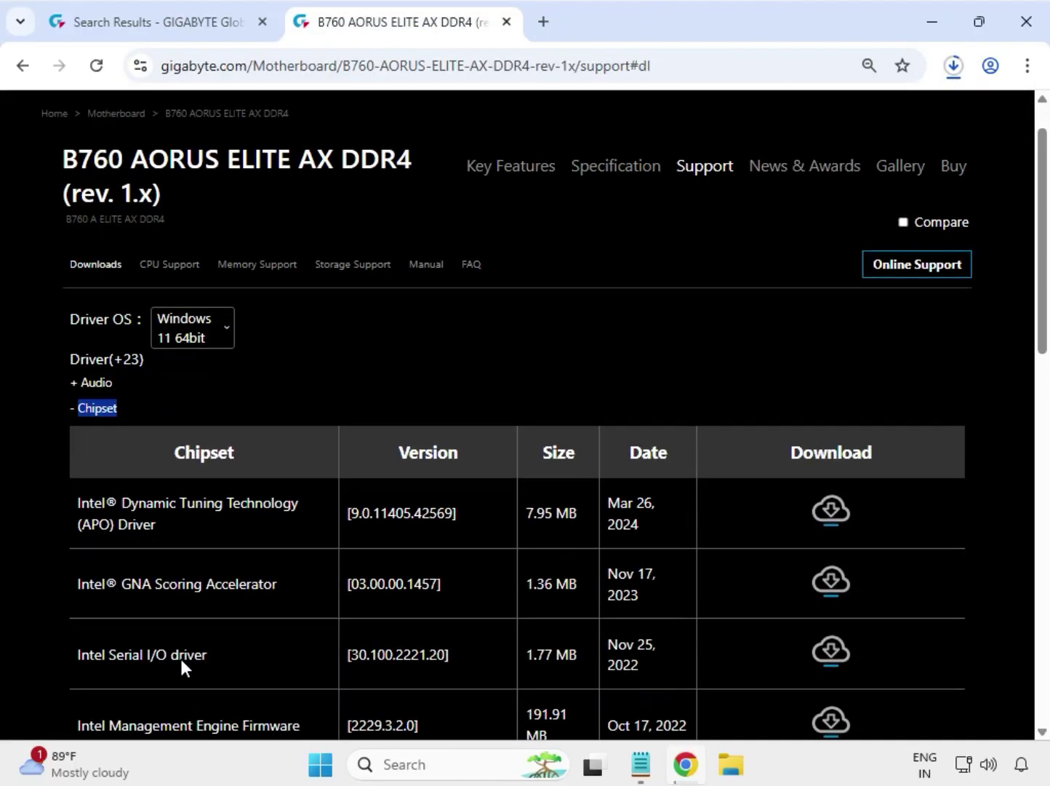
drag(110, 608, 208, 630)
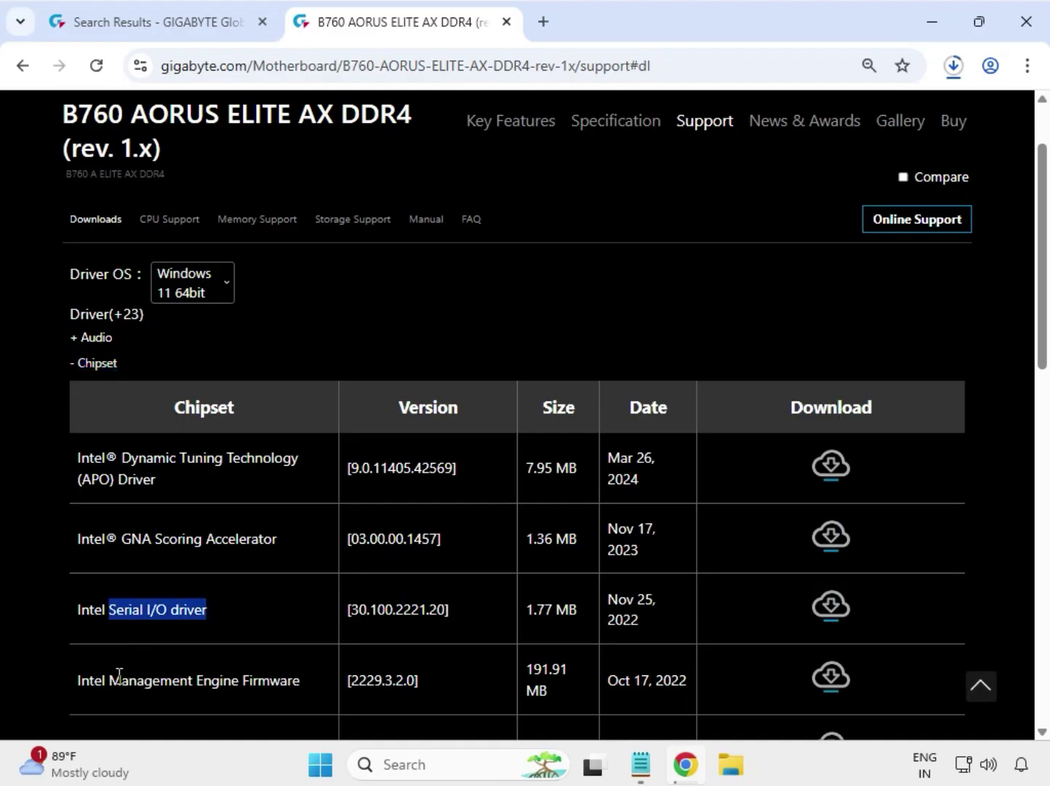
drag(112, 679, 337, 682)
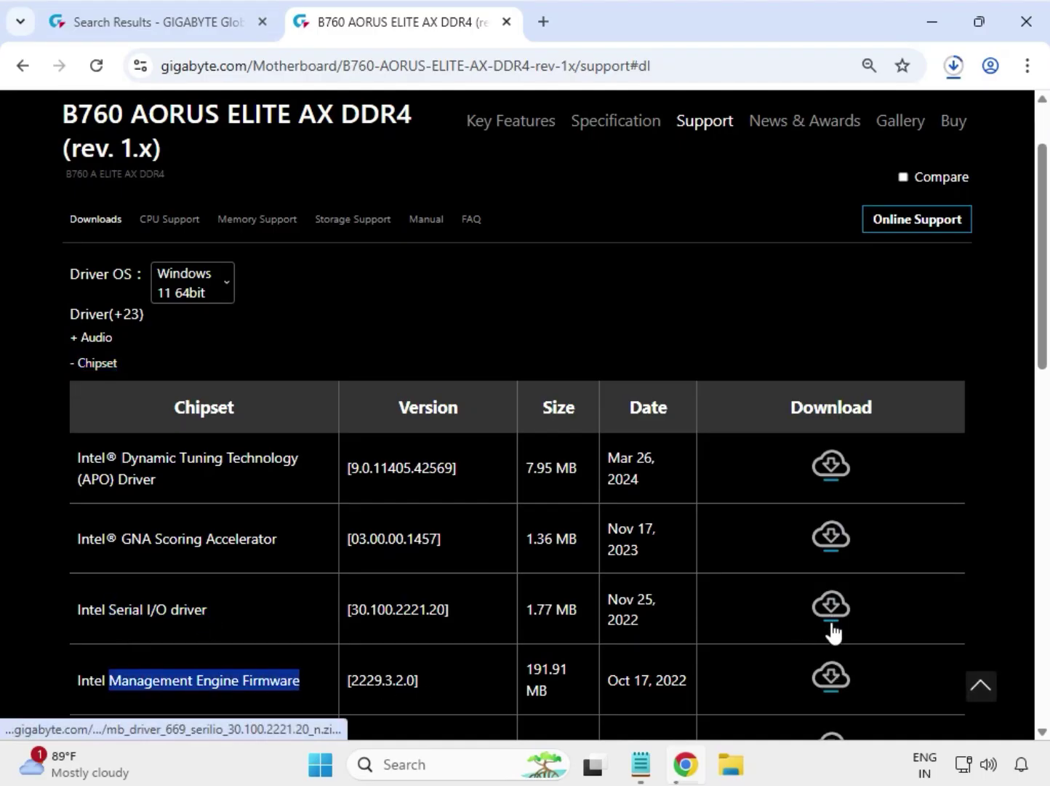
click(839, 671)
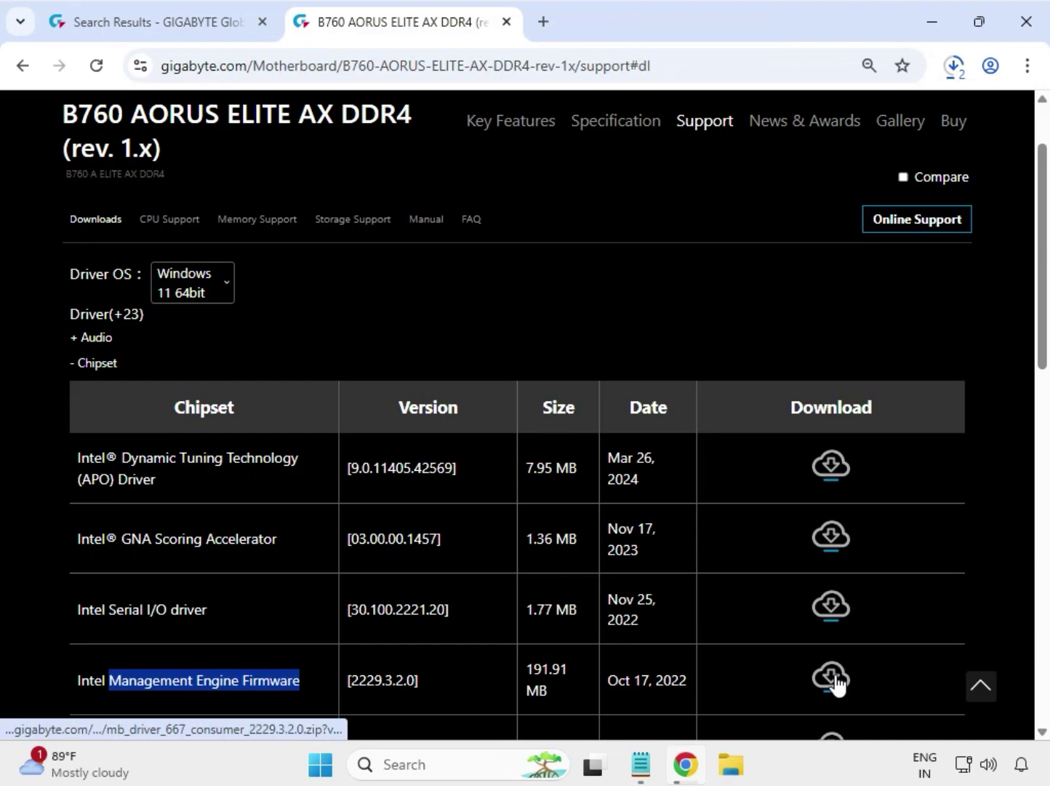
click(838, 676)
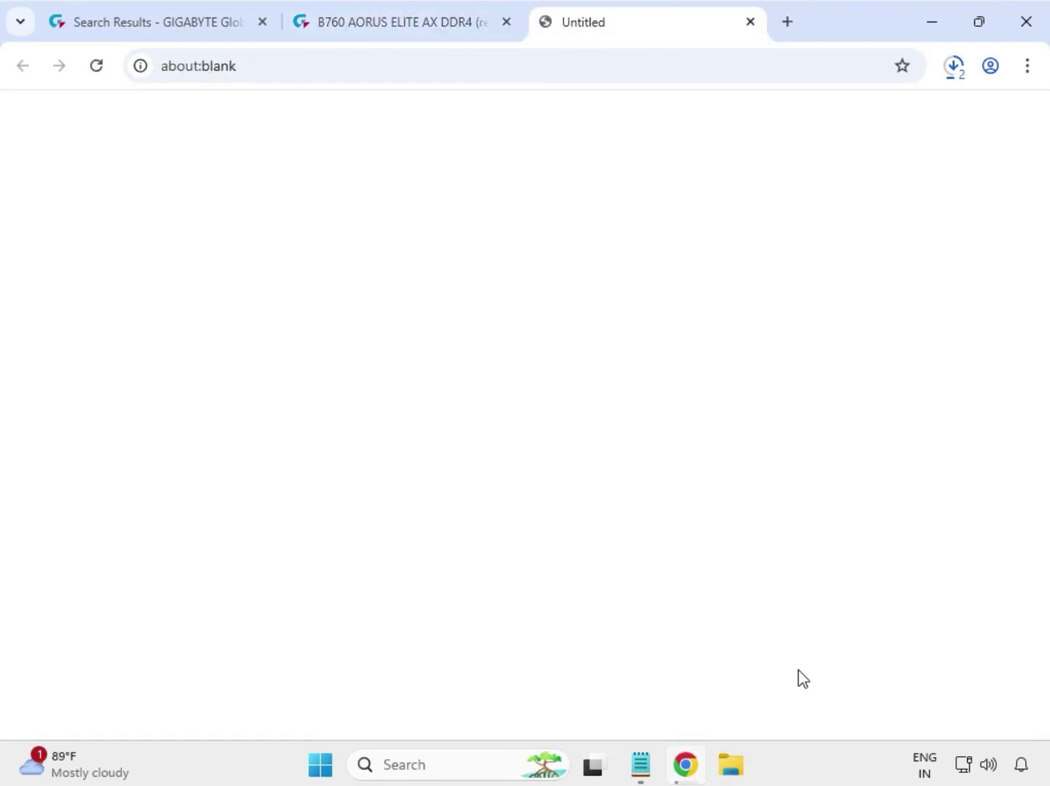
- Expand the LAN drivers and download the Realtek LAN Driver version 11.24.0318.2025
scroll(347, 574, down, 4)
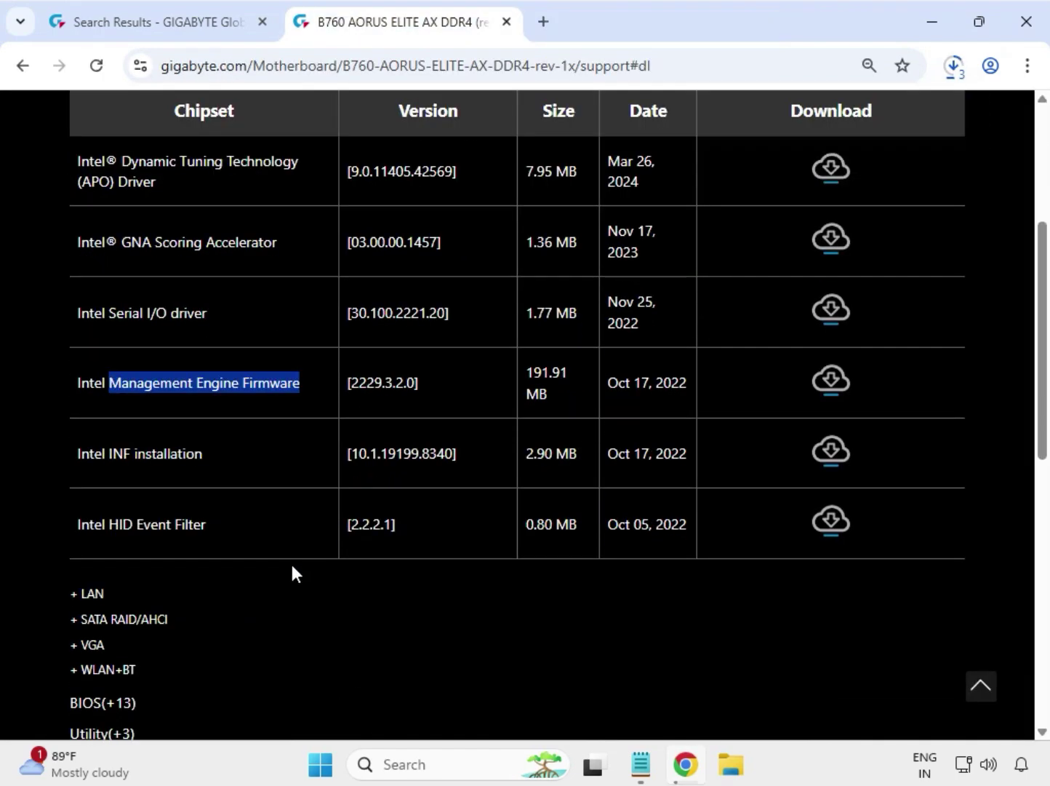
drag(108, 597, 61, 598)
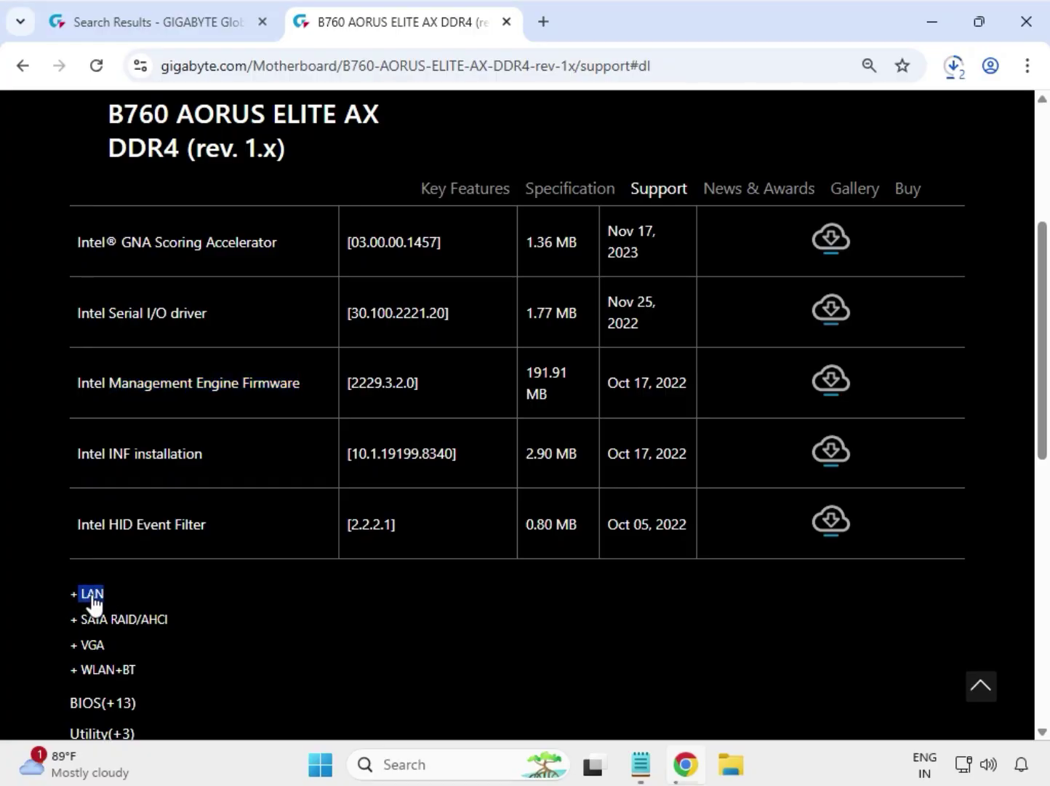
click(92, 594)
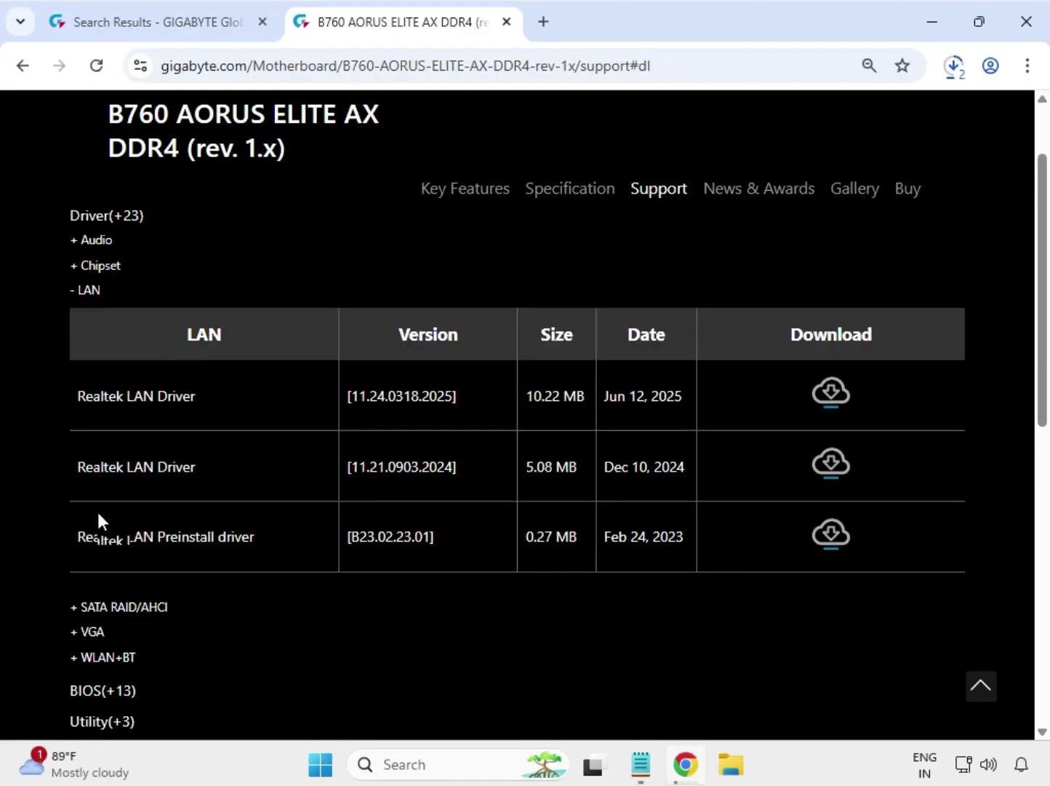
drag(75, 401, 734, 420)
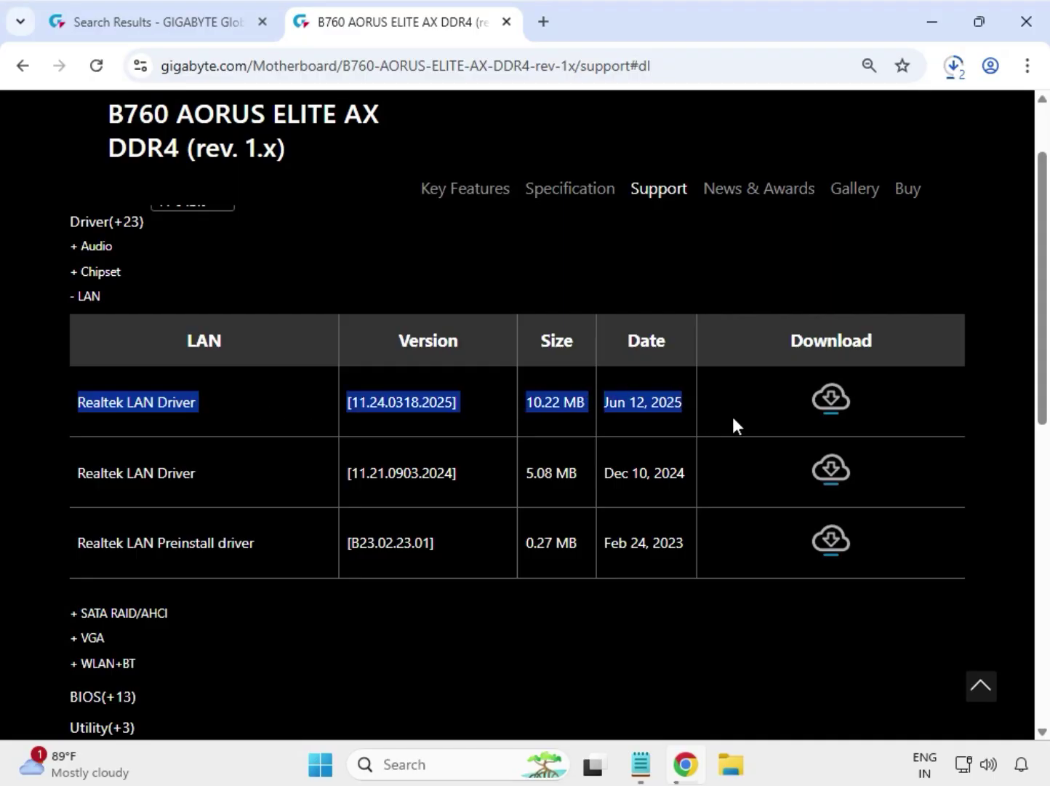
click(831, 398)
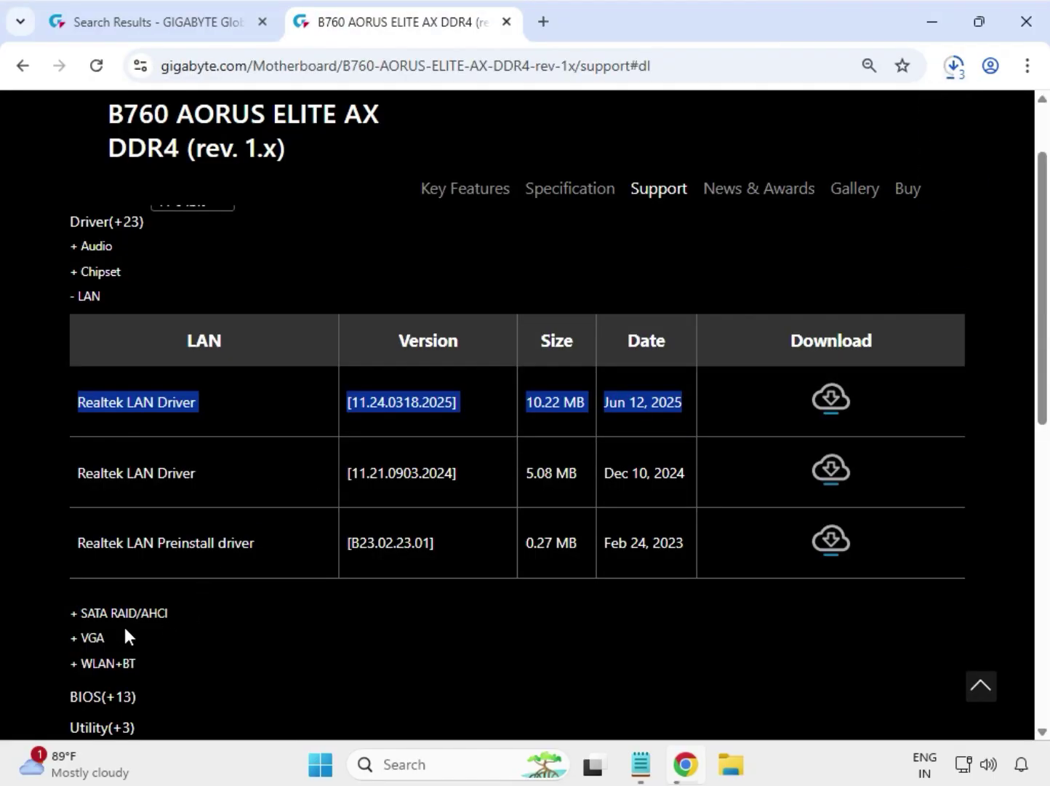
- Expand the VGA drivers and download the Intel Graphic Driver
double_click(89, 637)
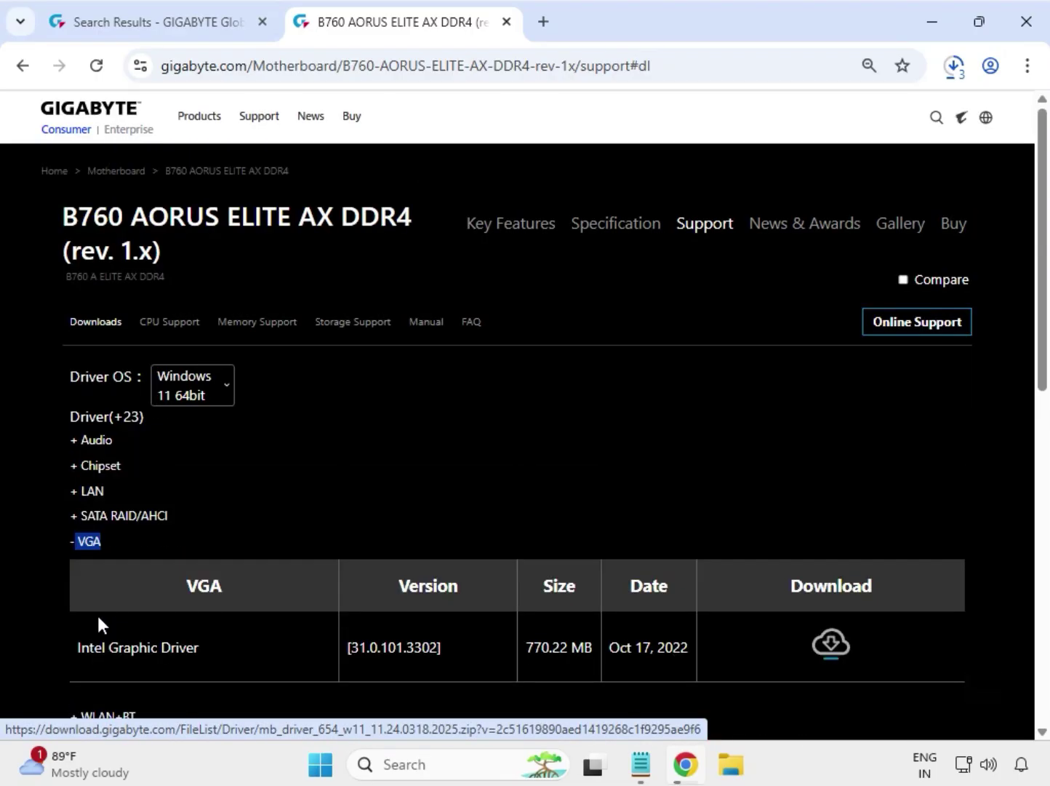
triple_click(80, 649)
drag(463, 648, 833, 649)
click(831, 646)
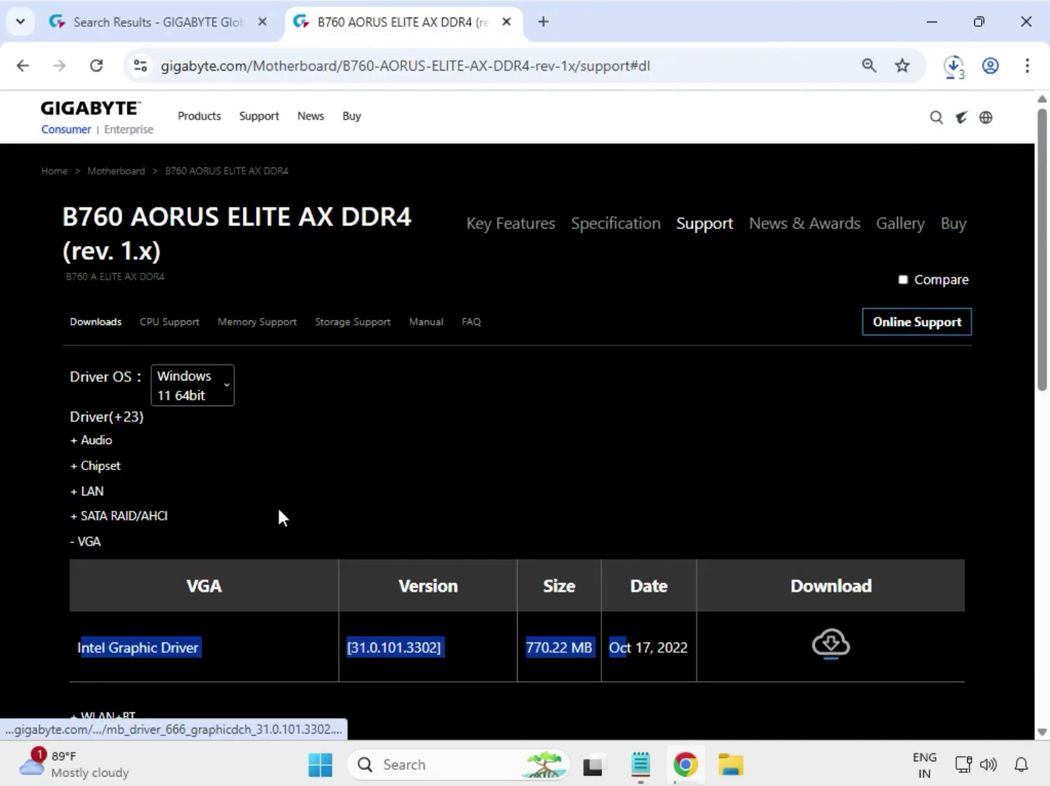
- Expand the WLAN+BT drivers and download the Intel Bluetooth Driver and the Intel WIFI driver
scroll(190, 538, down, 1)
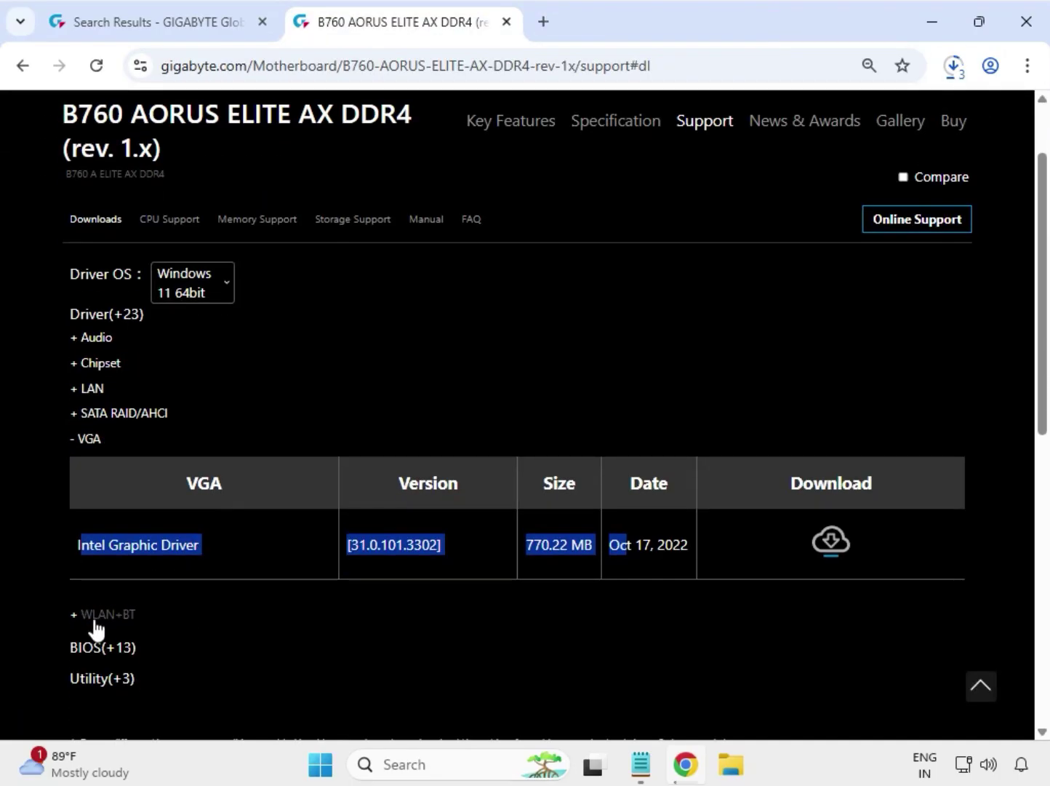
drag(138, 617, 80, 616)
drag(110, 569, 241, 575)
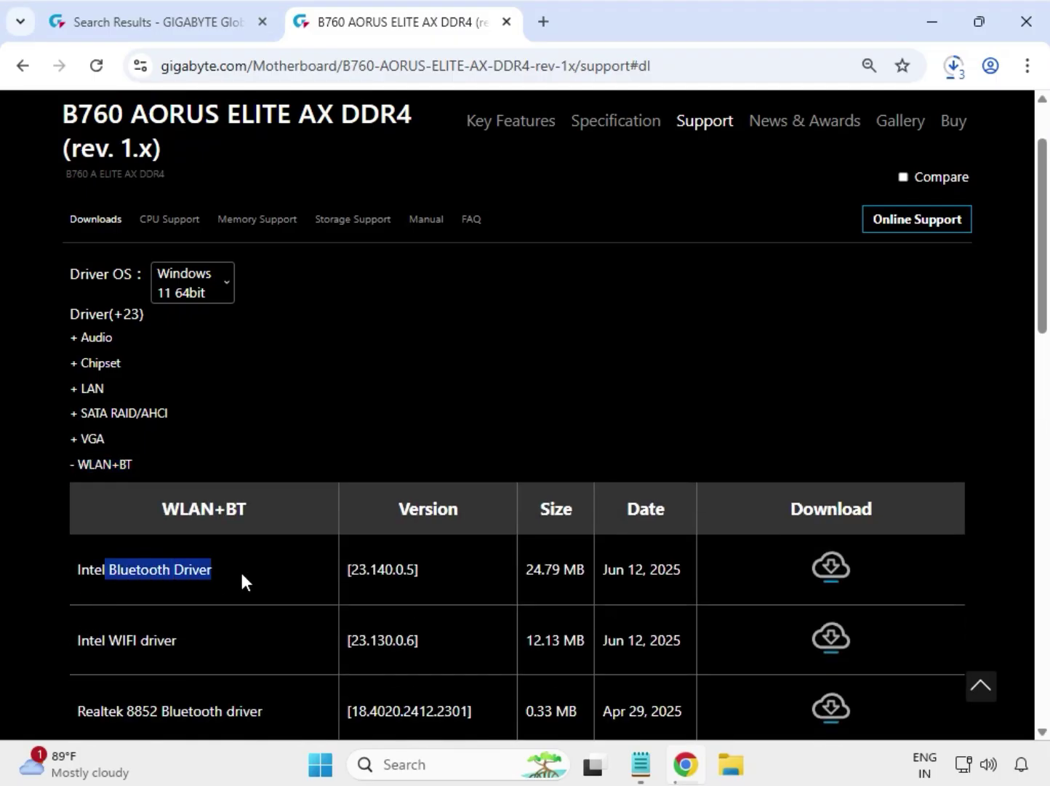
drag(109, 648, 241, 649)
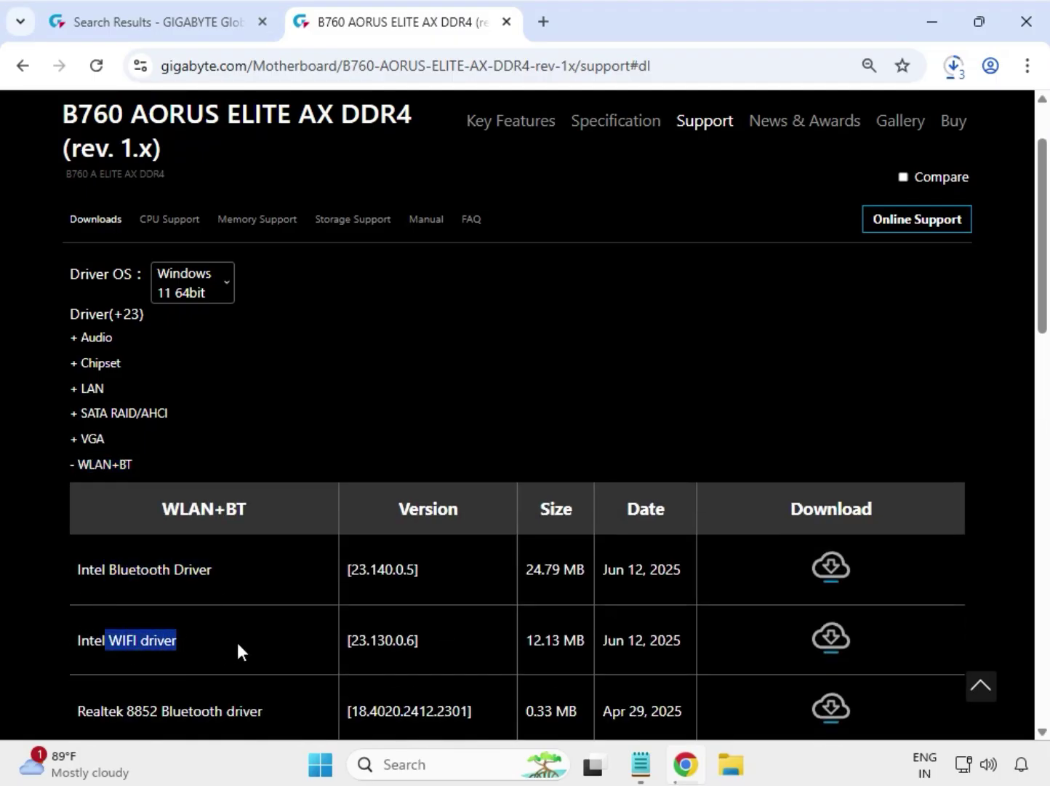
click(835, 564)
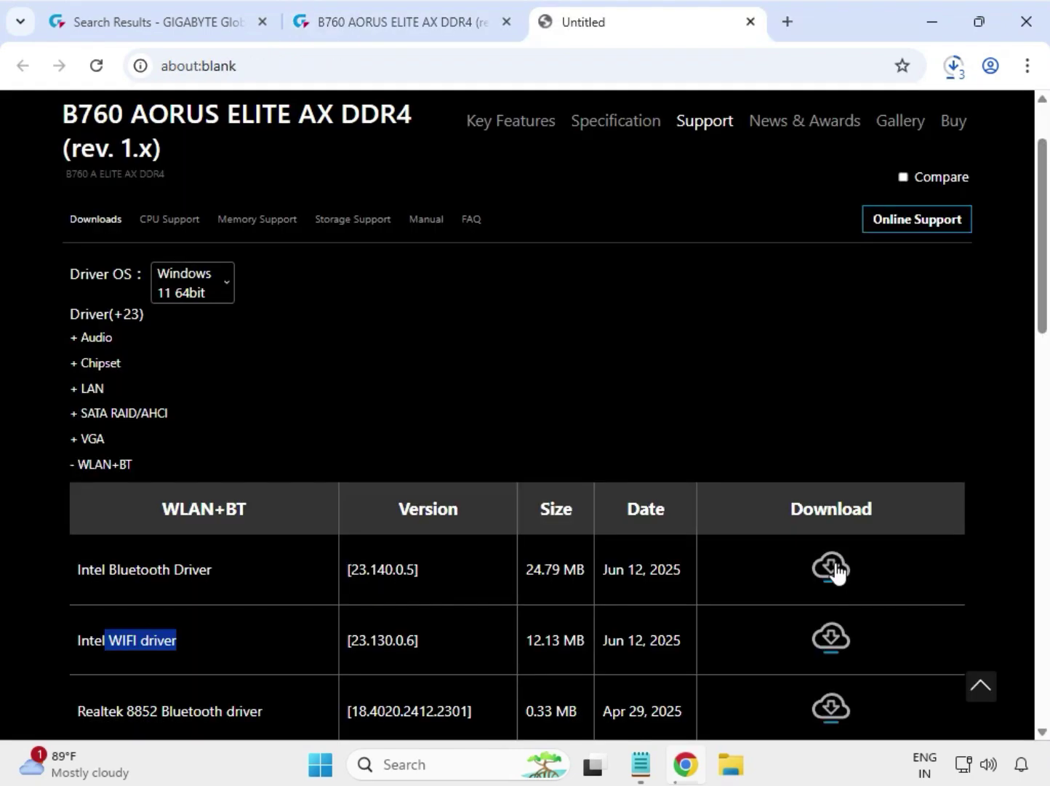
click(836, 638)
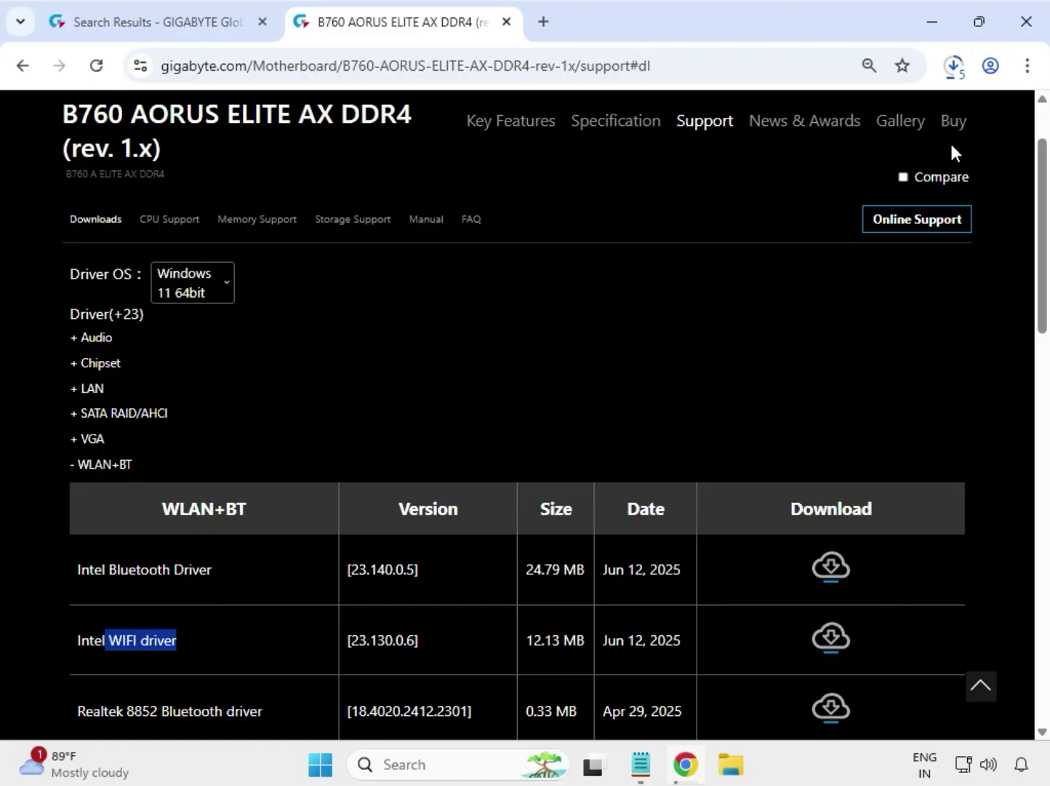
- Open the browser's download history and show the downloaded driver archives in the Downloads folder
click(1027, 65)
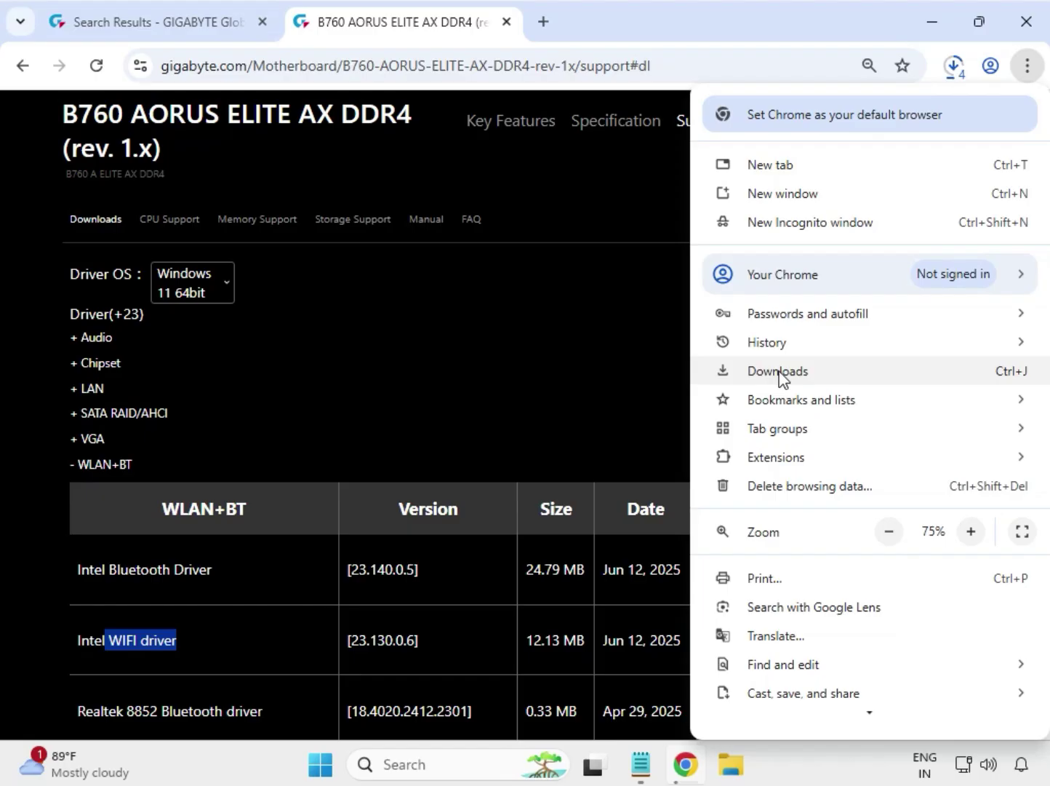
click(780, 372)
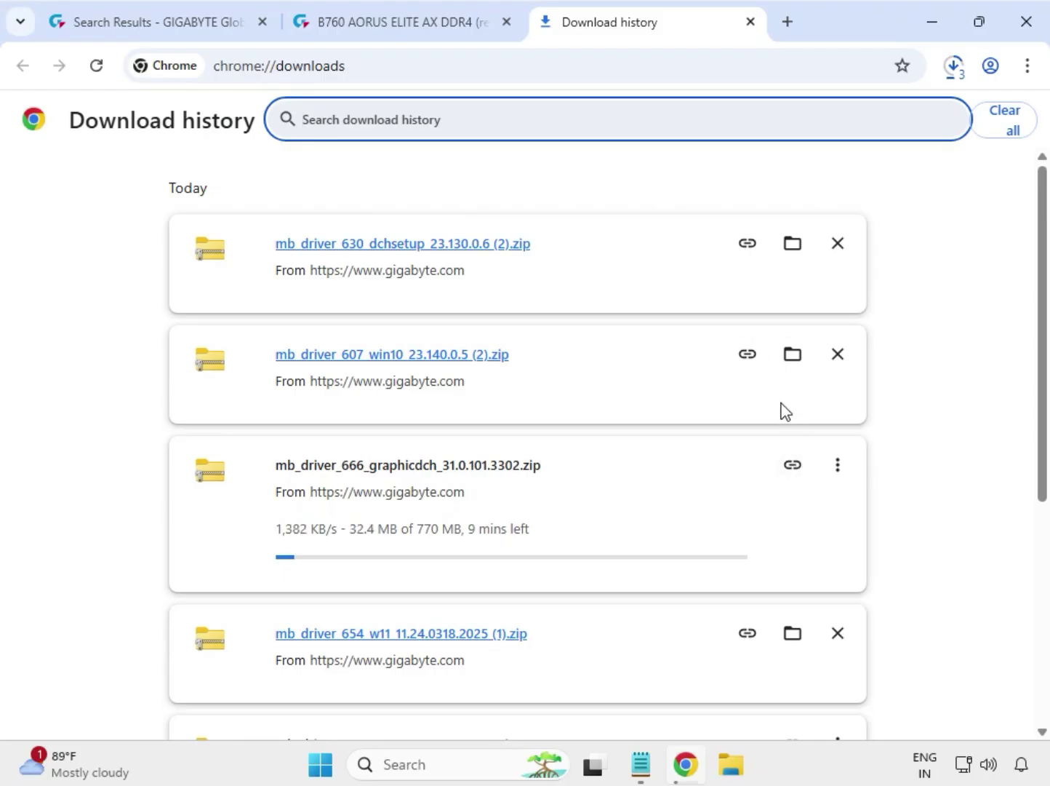
click(797, 364)
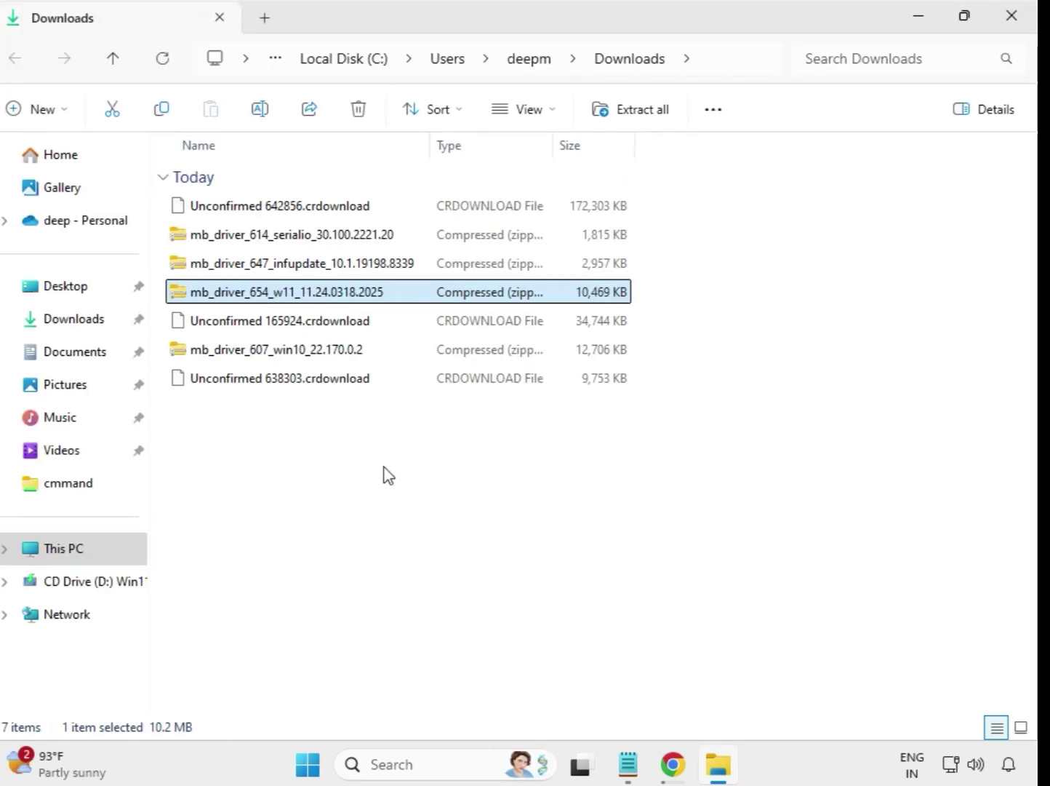
drag(387, 465, 359, 205)
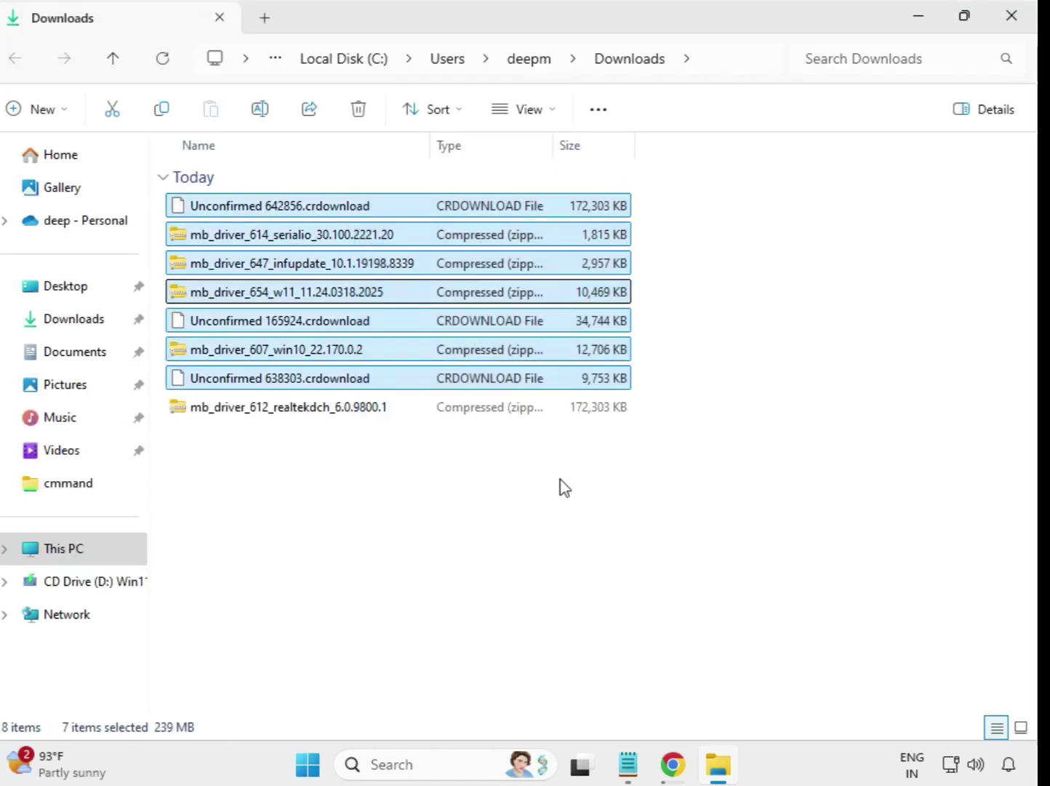
click(686, 592)
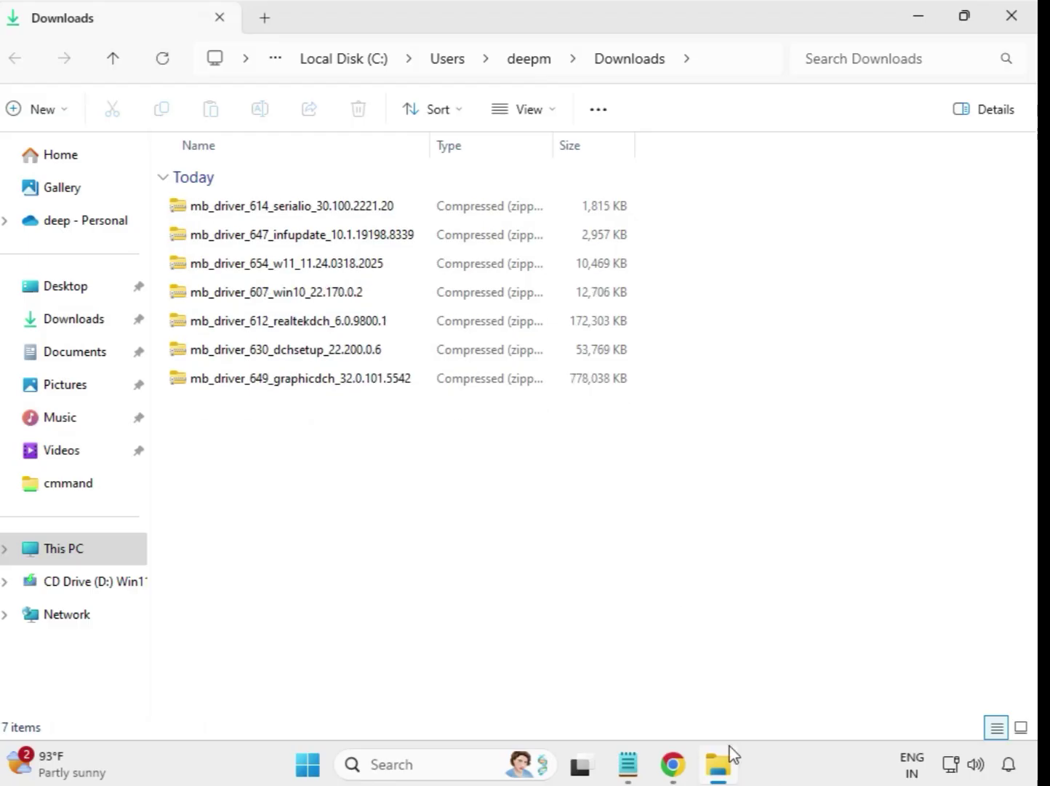
- Extract the mb_driver_614_serialio_30.100.2221.20 archive into its own folder in Downloads, then close the extracted folder's window
click(269, 211)
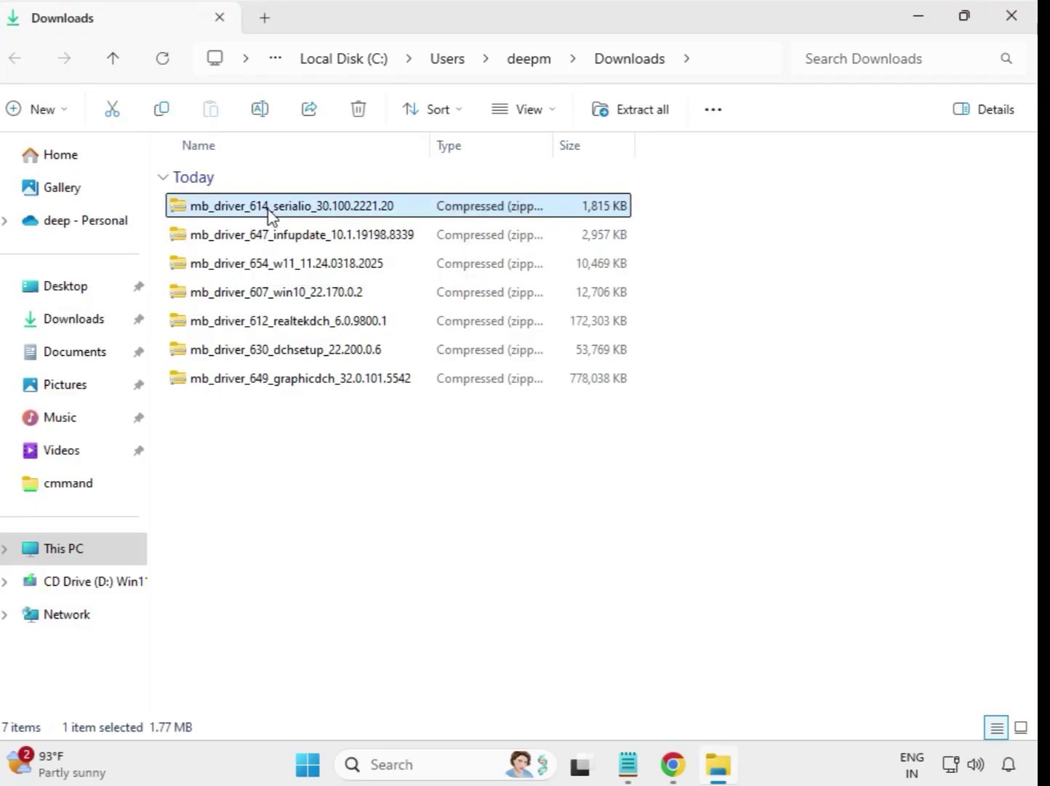
right_click(269, 211)
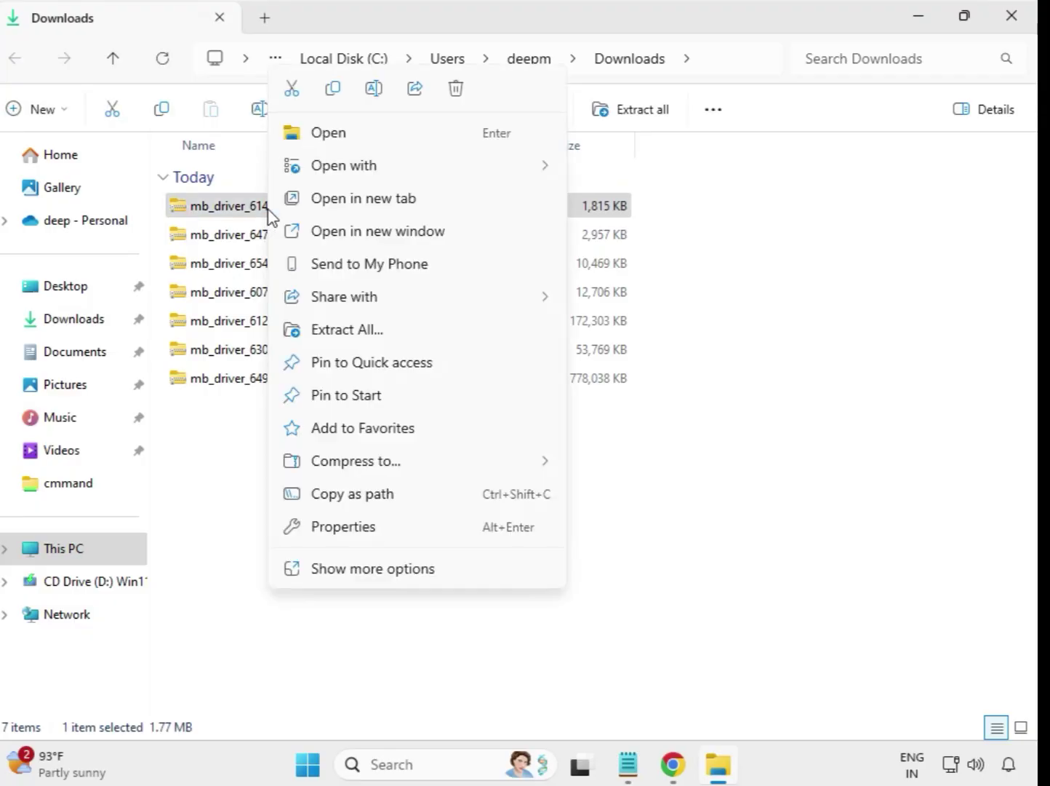
click(348, 330)
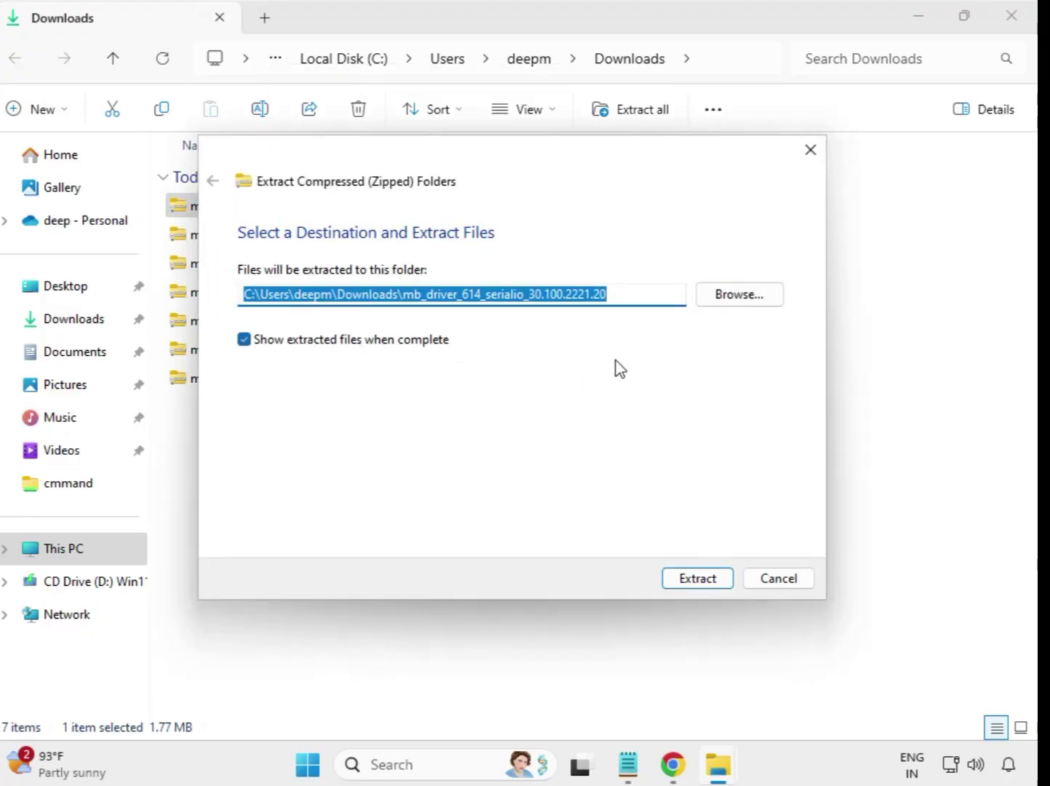
click(708, 580)
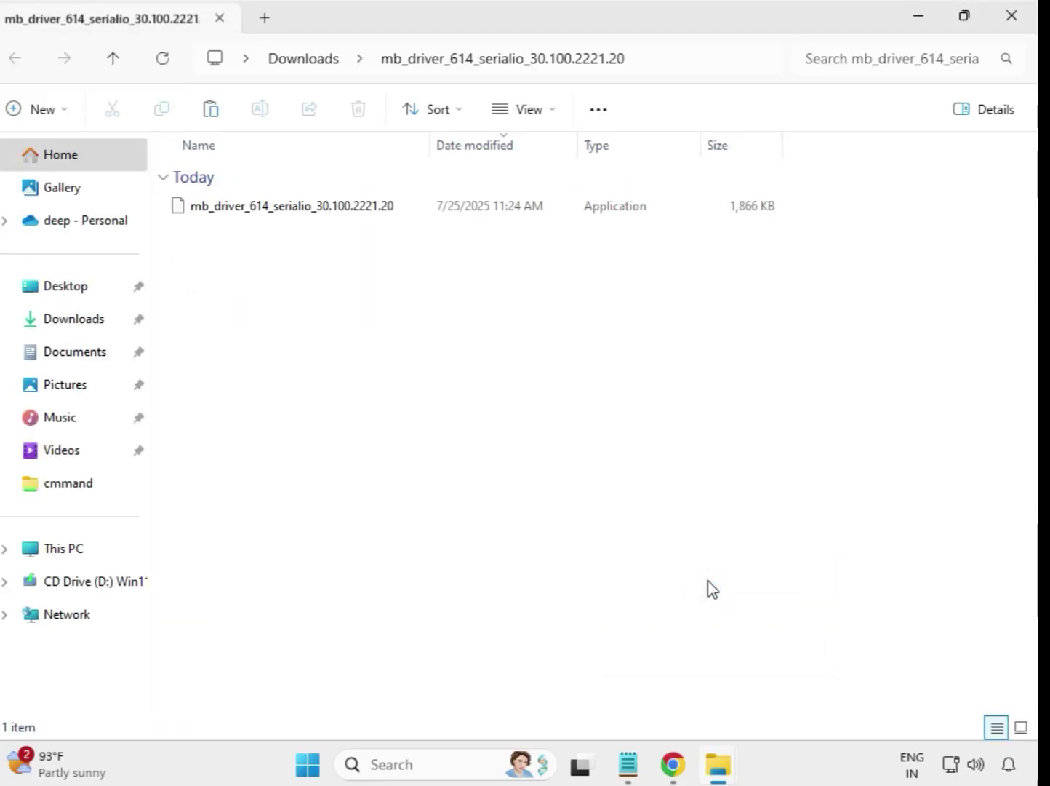
click(1010, 20)
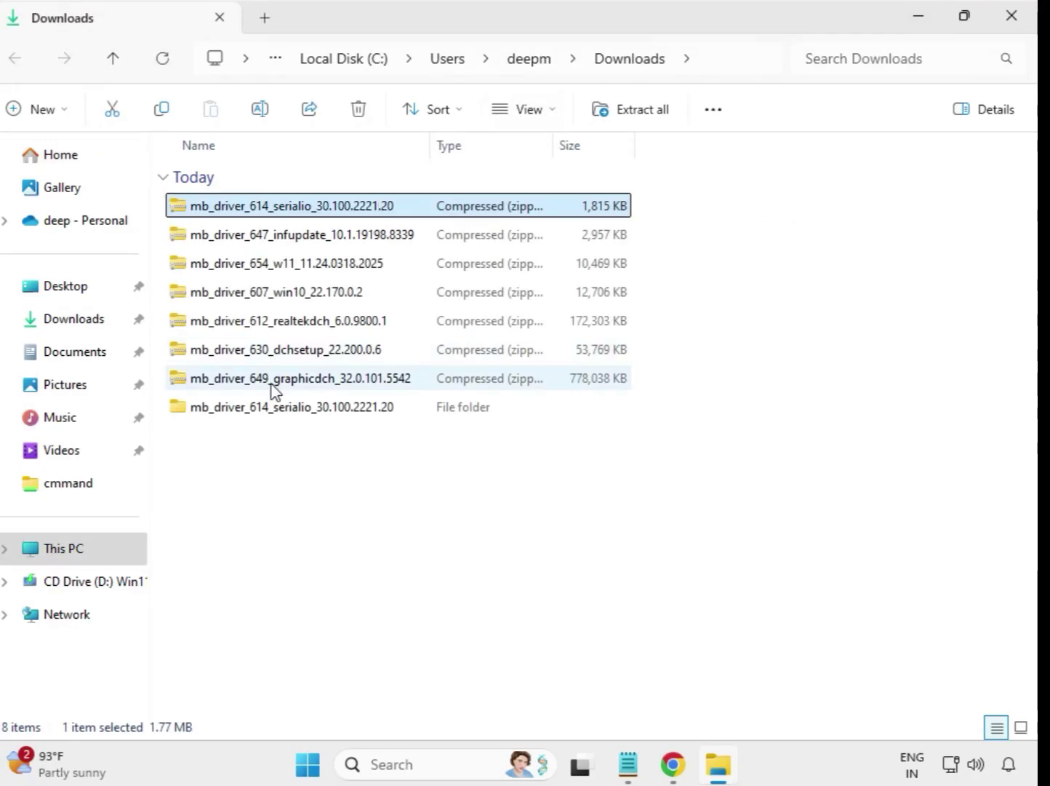
click(286, 420)
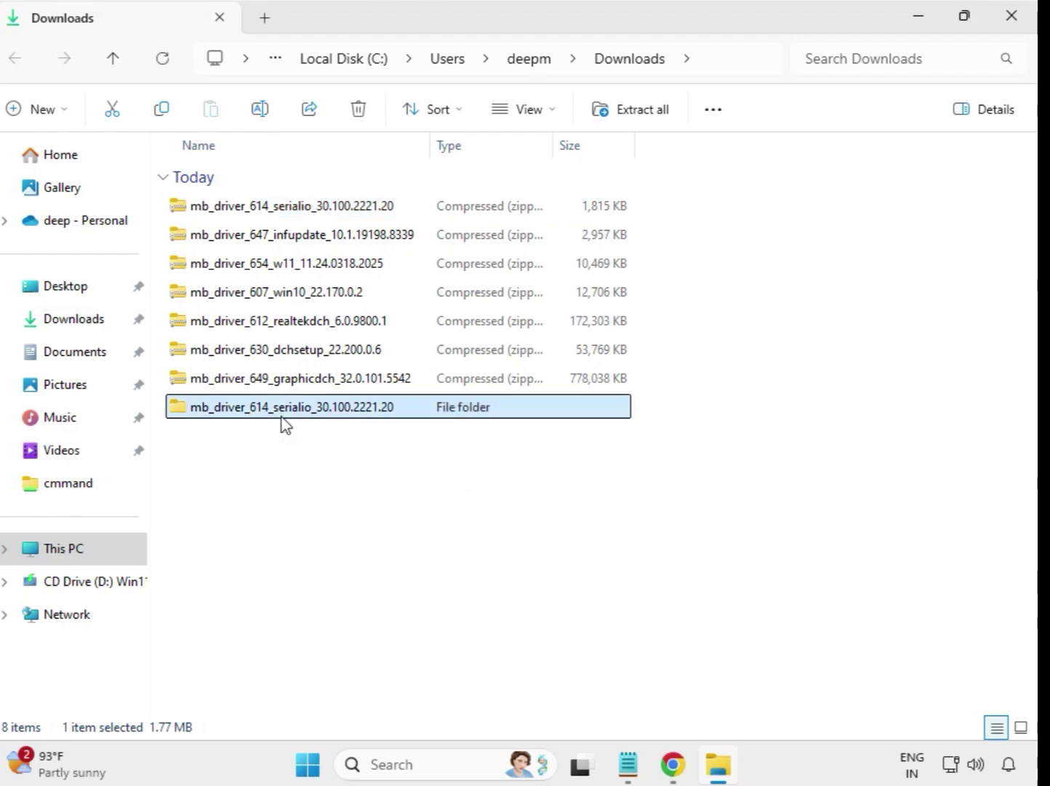
- Extract the mb_driver_647_infupdate_10.1.19198.8339 archive into its own folder in Downloads and close the window showing the extracted files
click(275, 246)
right_click(275, 243)
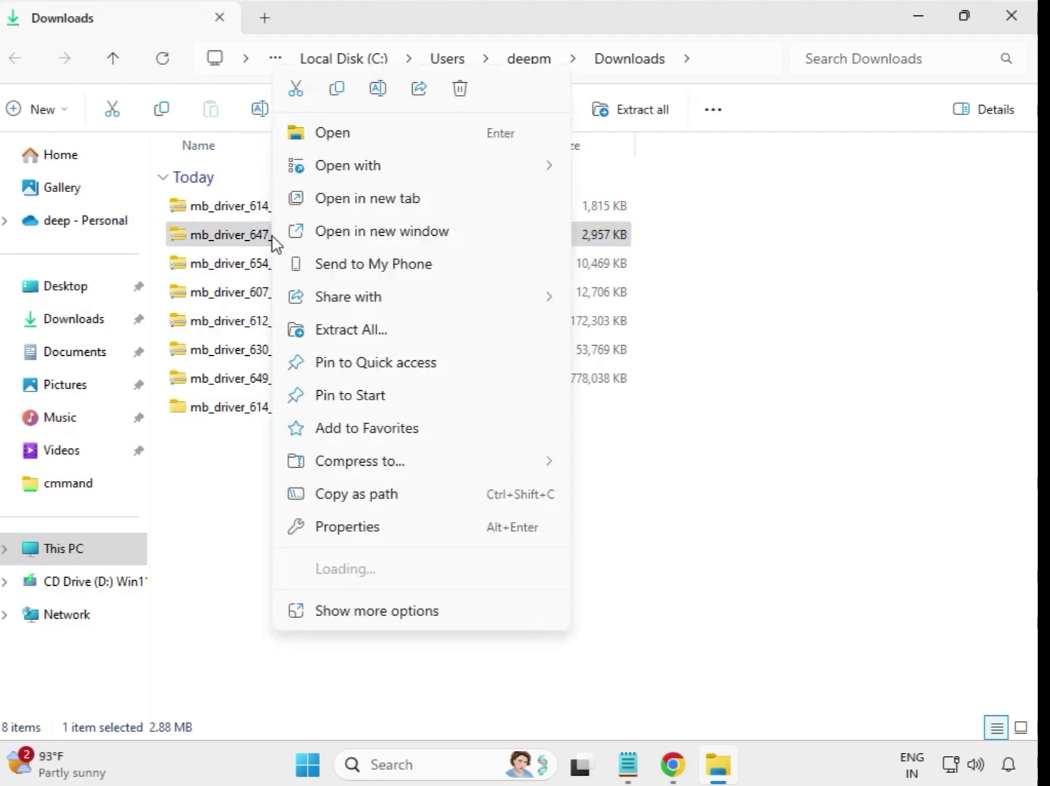
click(356, 333)
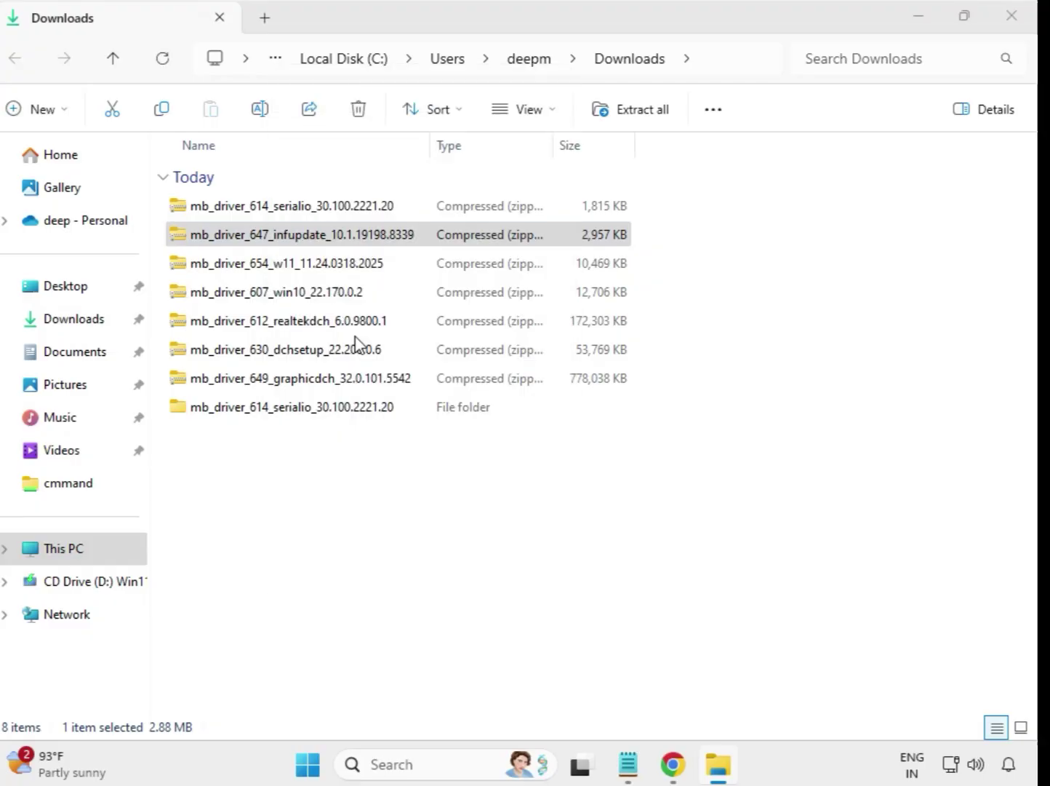
click(686, 590)
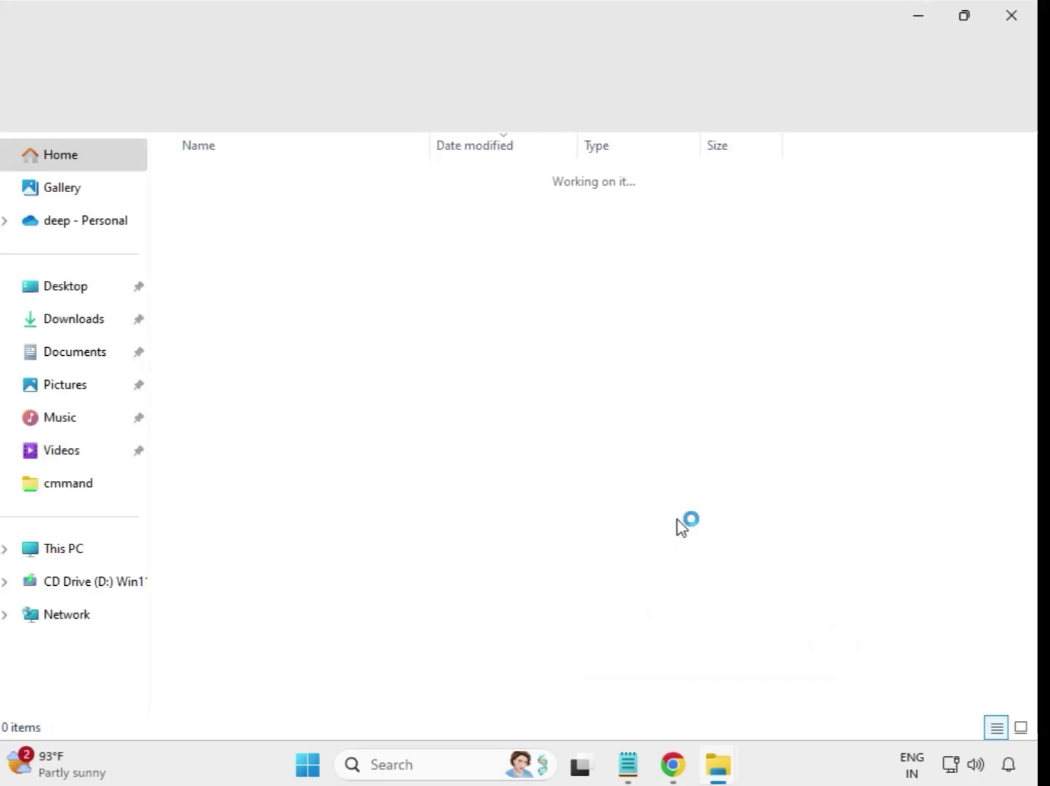
click(1011, 19)
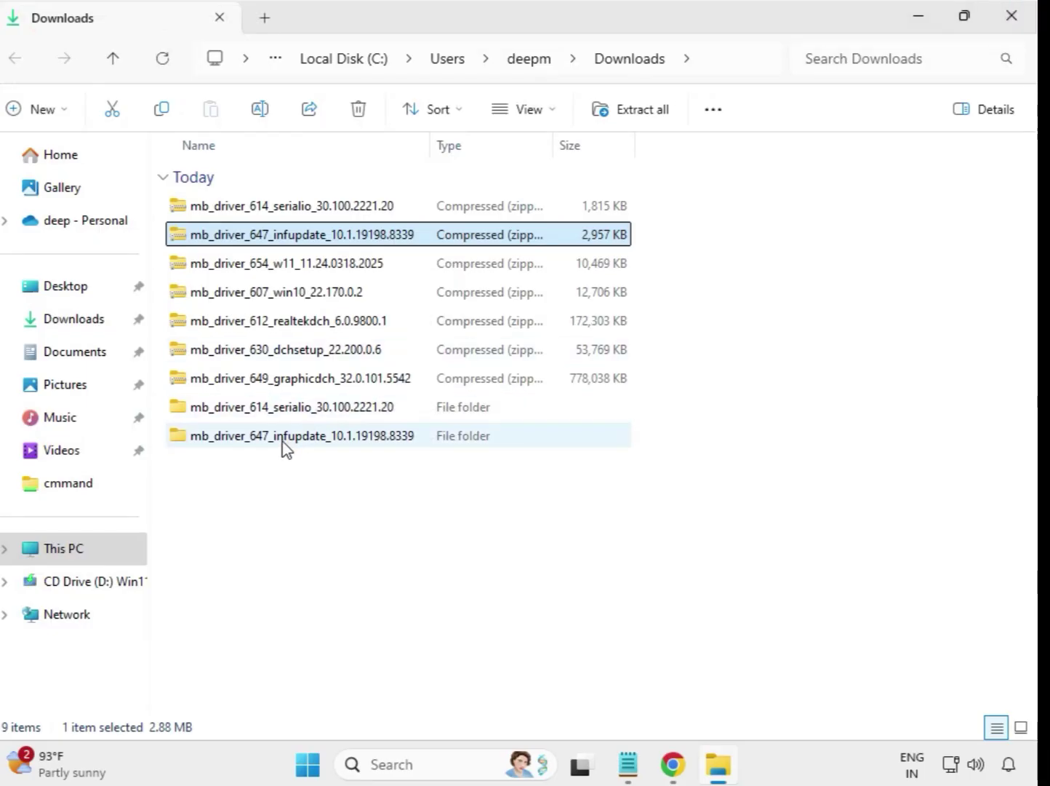
- Extract the mb_driver_654_w11_11.24.0318.2025 archive into its own folder in Downloads and close the window showing the extracted files
click(267, 270)
right_click(267, 272)
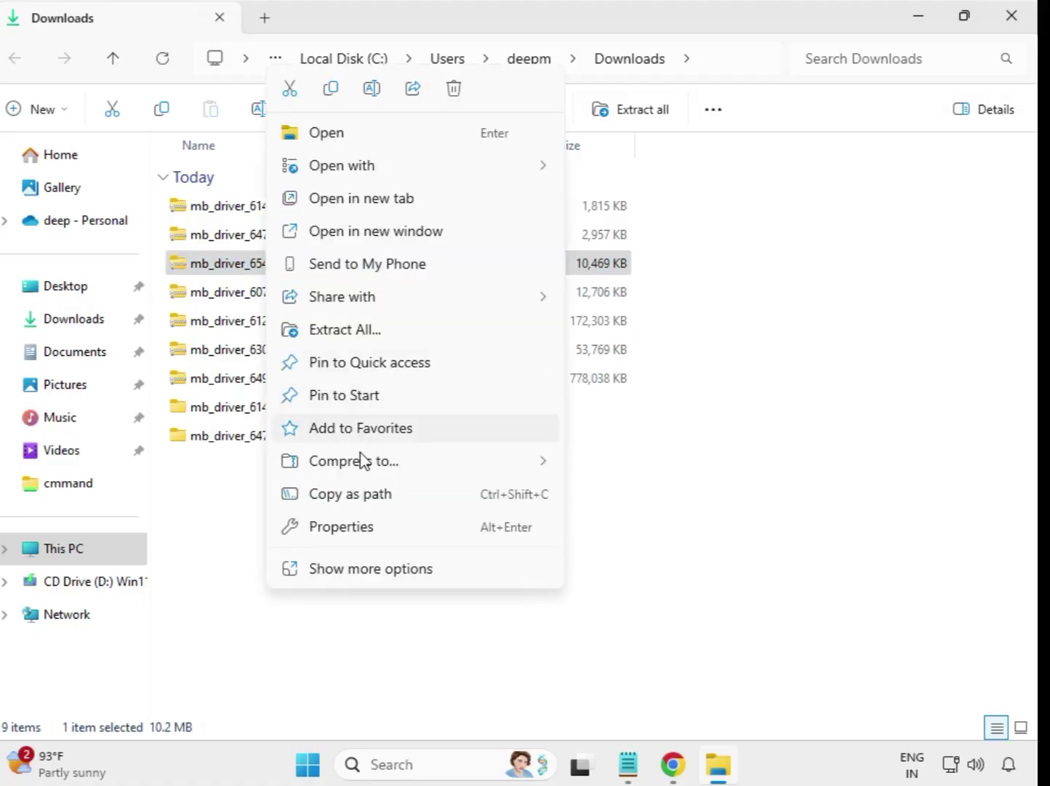
click(362, 329)
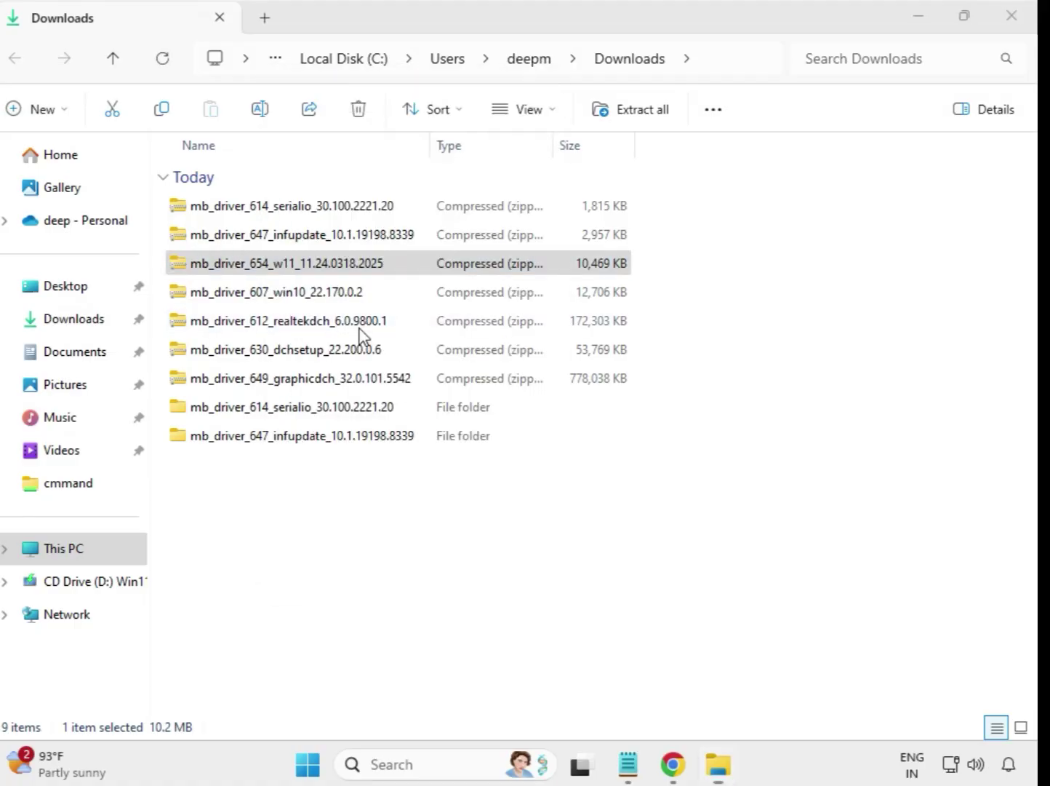
click(684, 582)
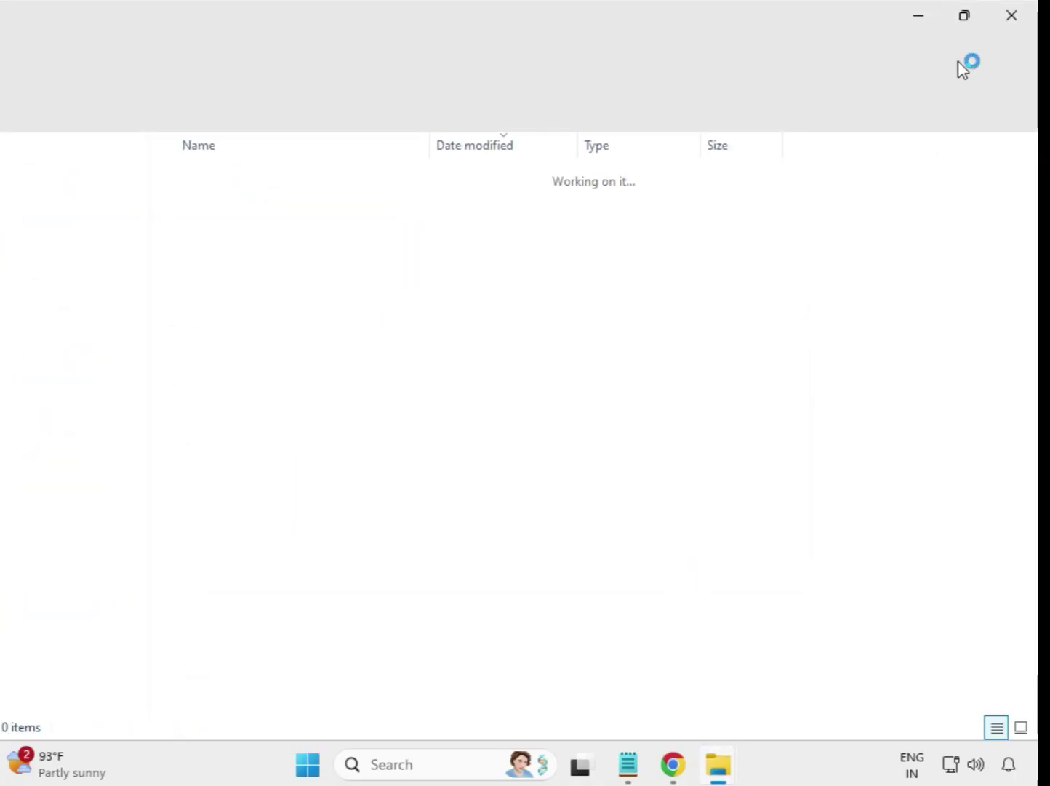
click(1012, 16)
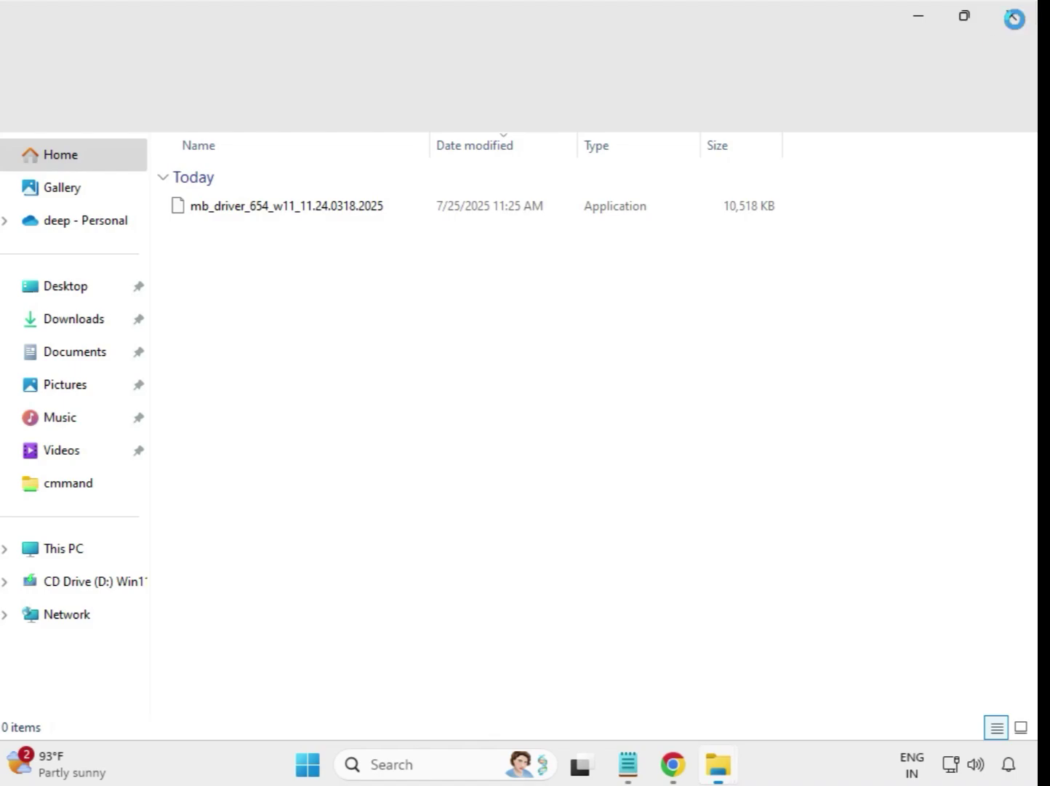
- Extract the mb_driver_607_win10_22.170.0.2 archive into its own folder in Downloads and close the window showing the extracted files
click(237, 298)
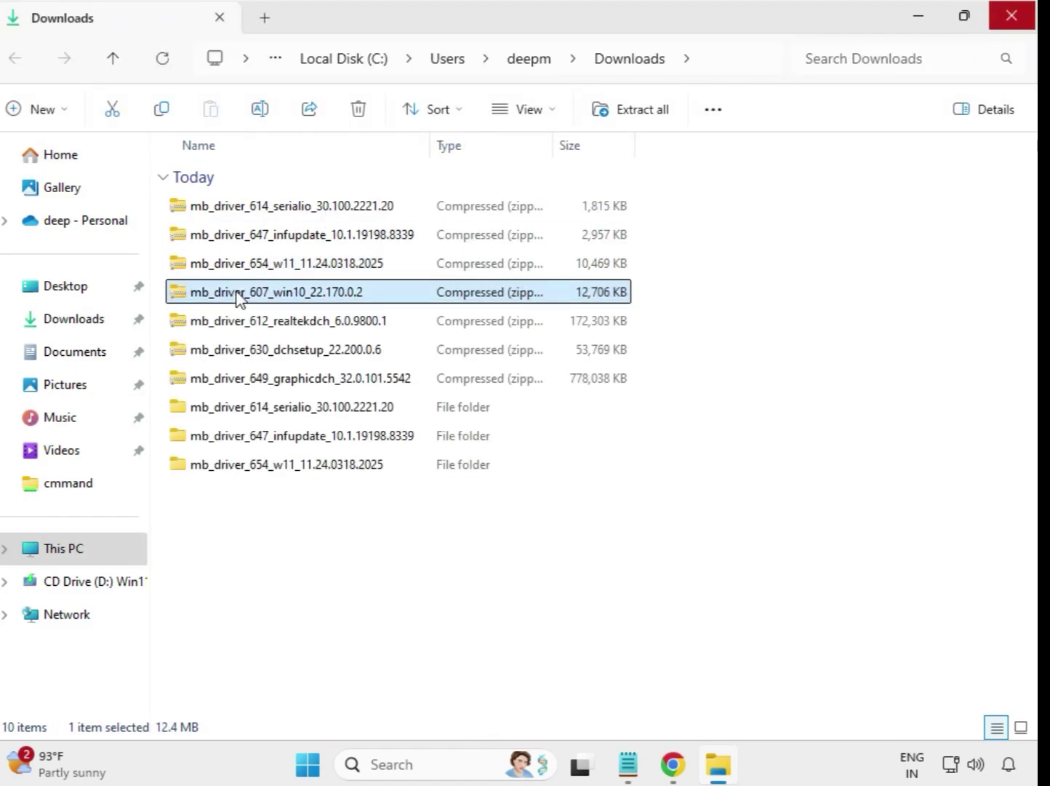
right_click(239, 297)
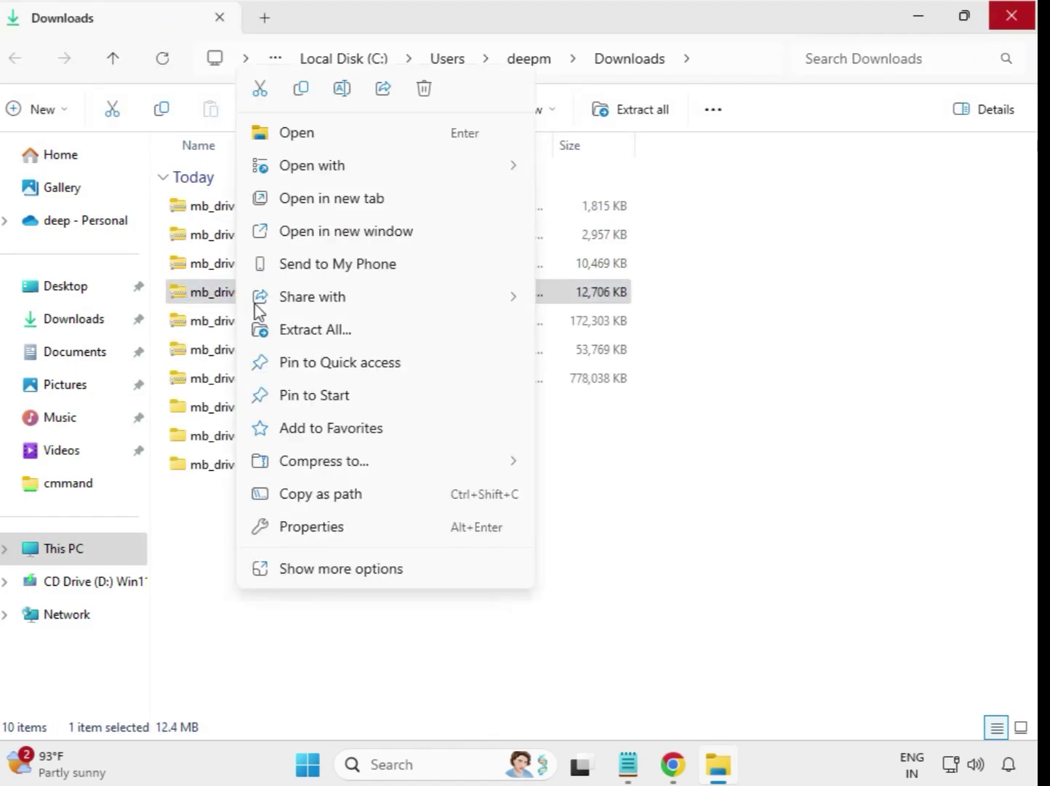
click(320, 330)
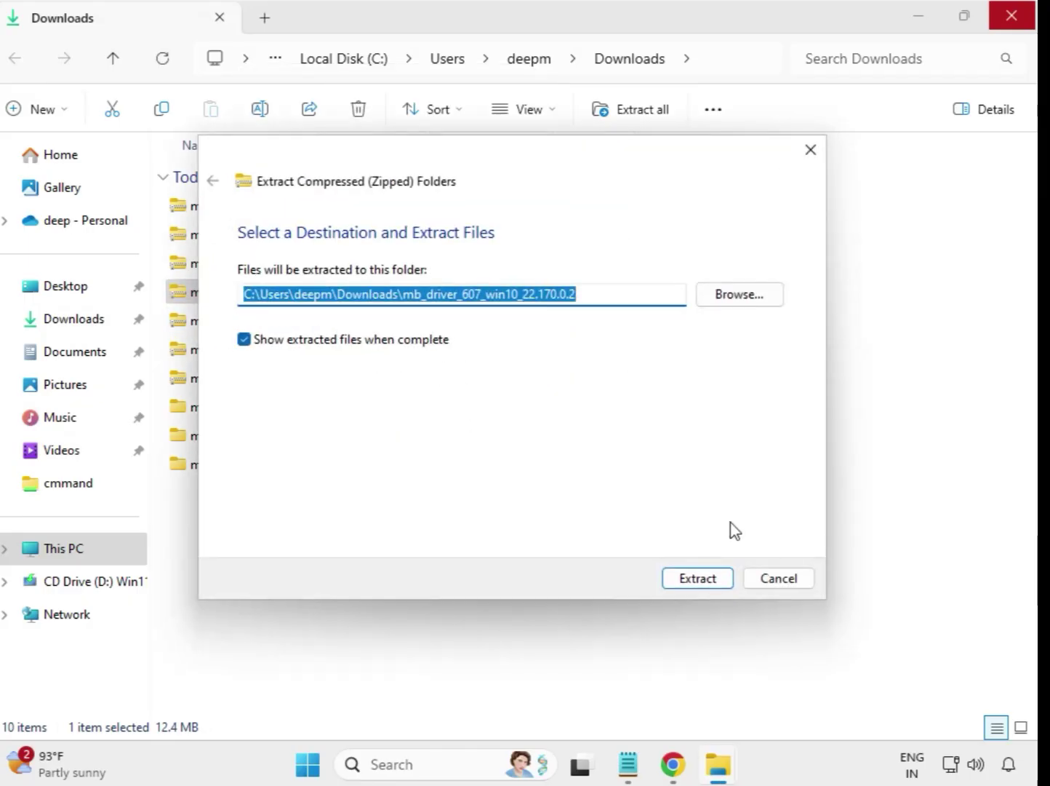
click(697, 579)
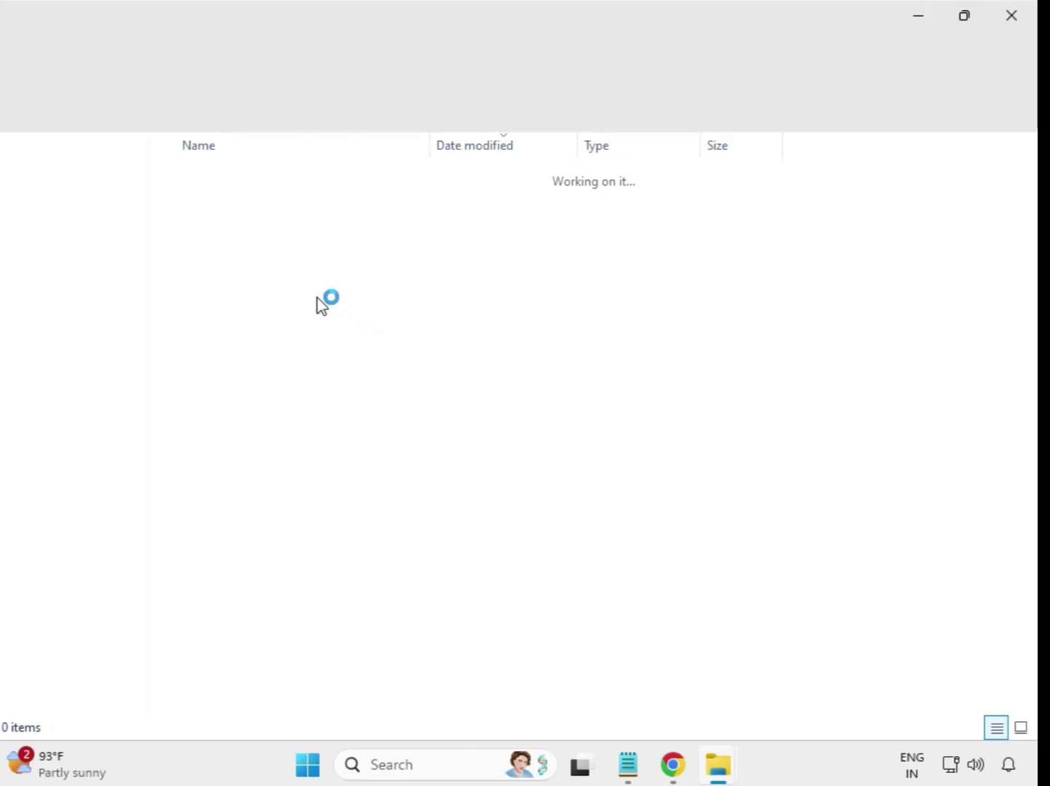
click(1011, 16)
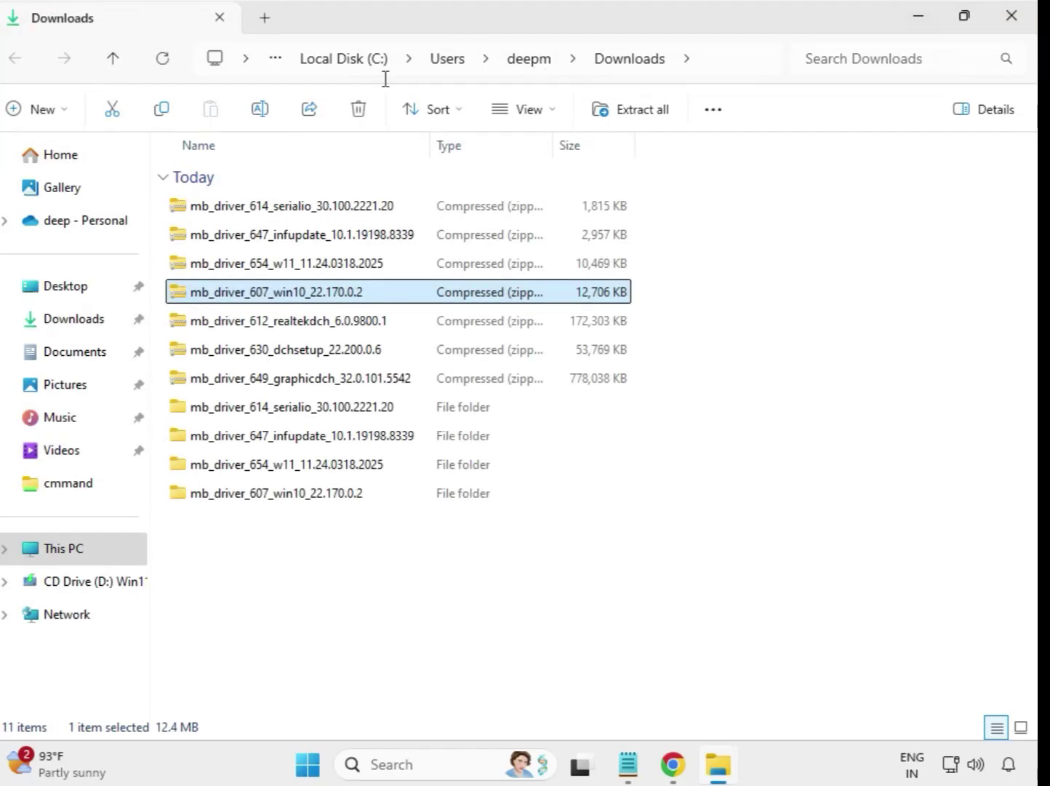
- Extract the mb_driver_612_realtekdch_6.0.9800.1 archive into its own folder in Downloads and close the window showing the extracted files
click(298, 330)
right_click(298, 331)
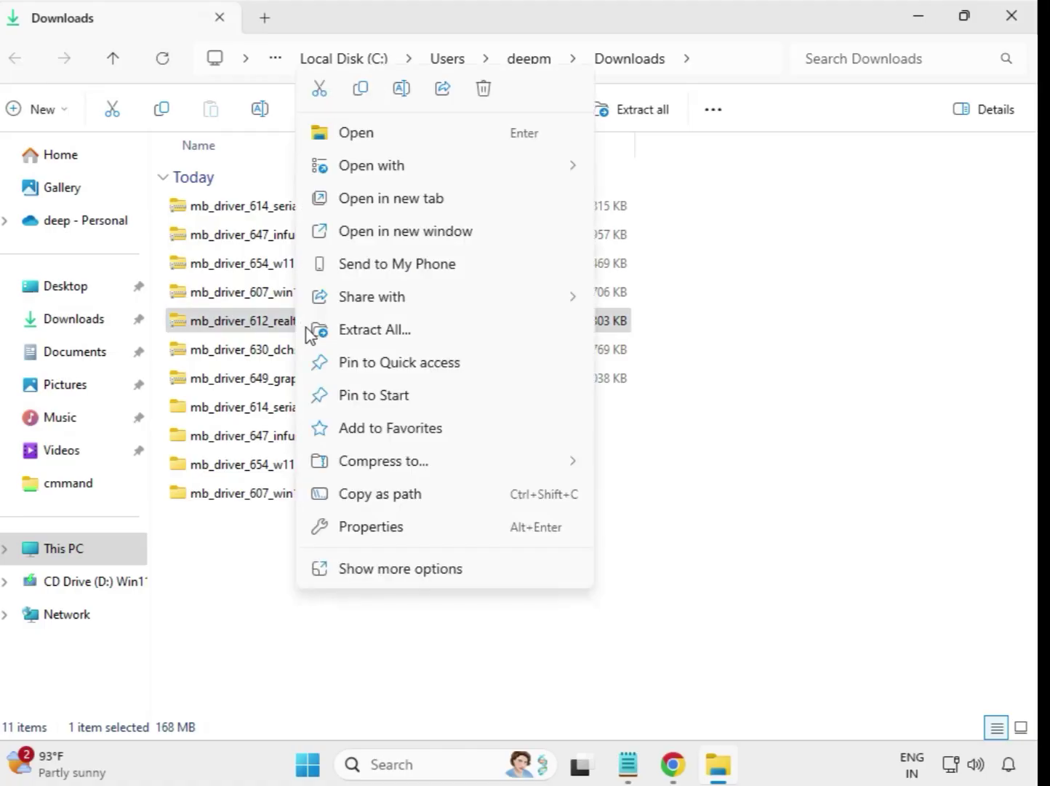
click(406, 333)
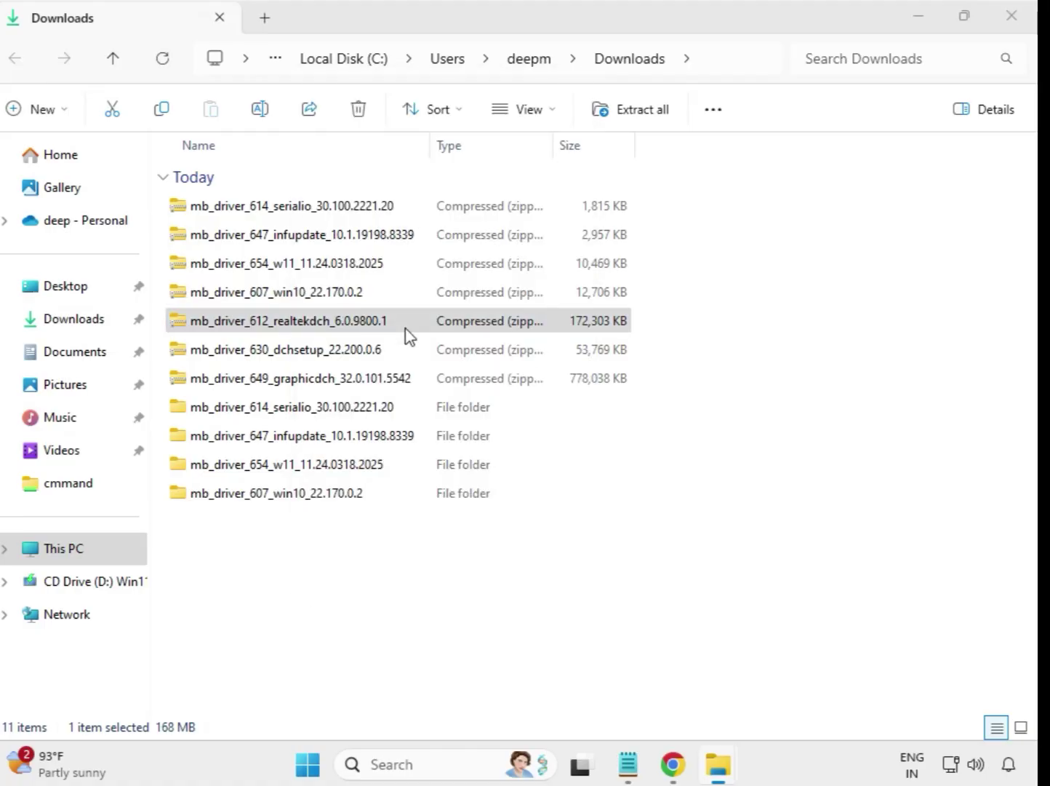
click(688, 580)
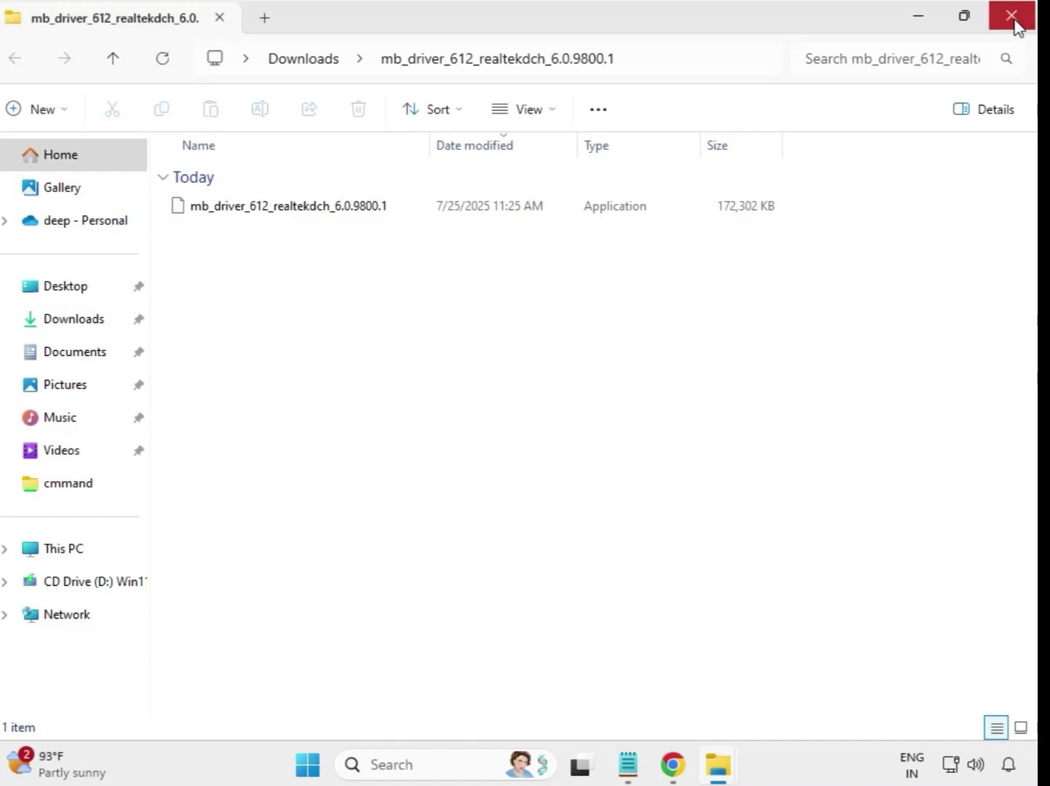
click(1015, 22)
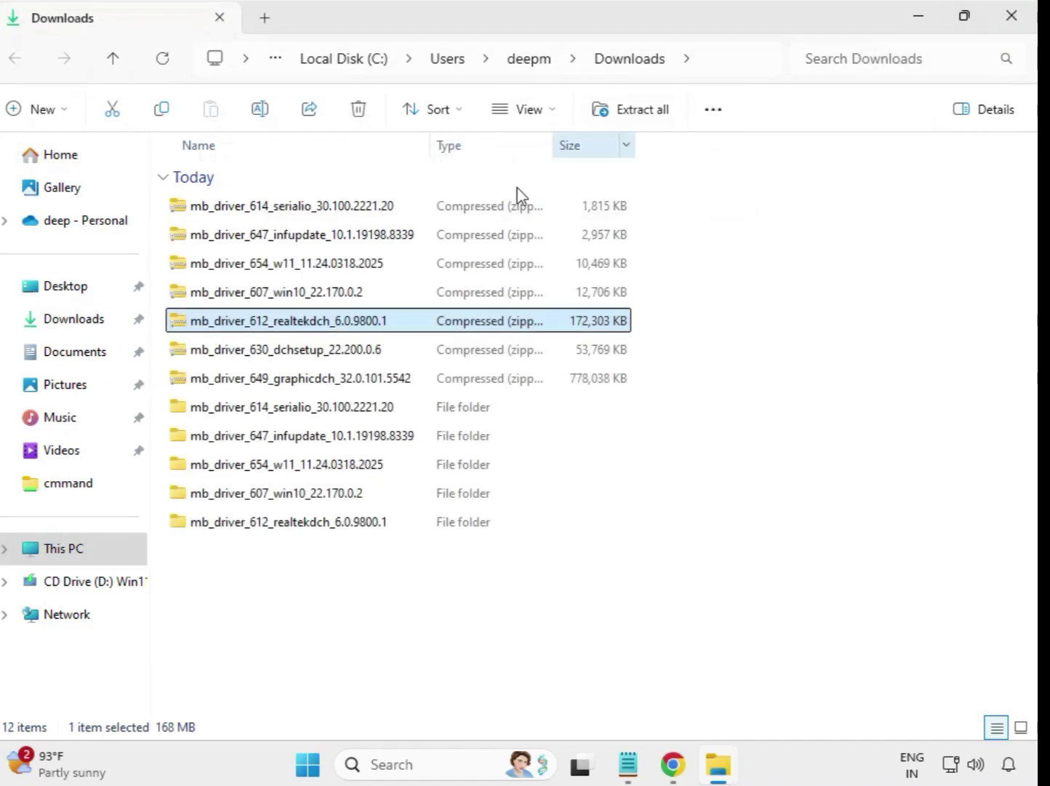
- Extract the mb_driver_630_dchsetup_22.200.0.6 archive into its own folder in Downloads and close the window showing the extracted files
click(290, 356)
right_click(290, 356)
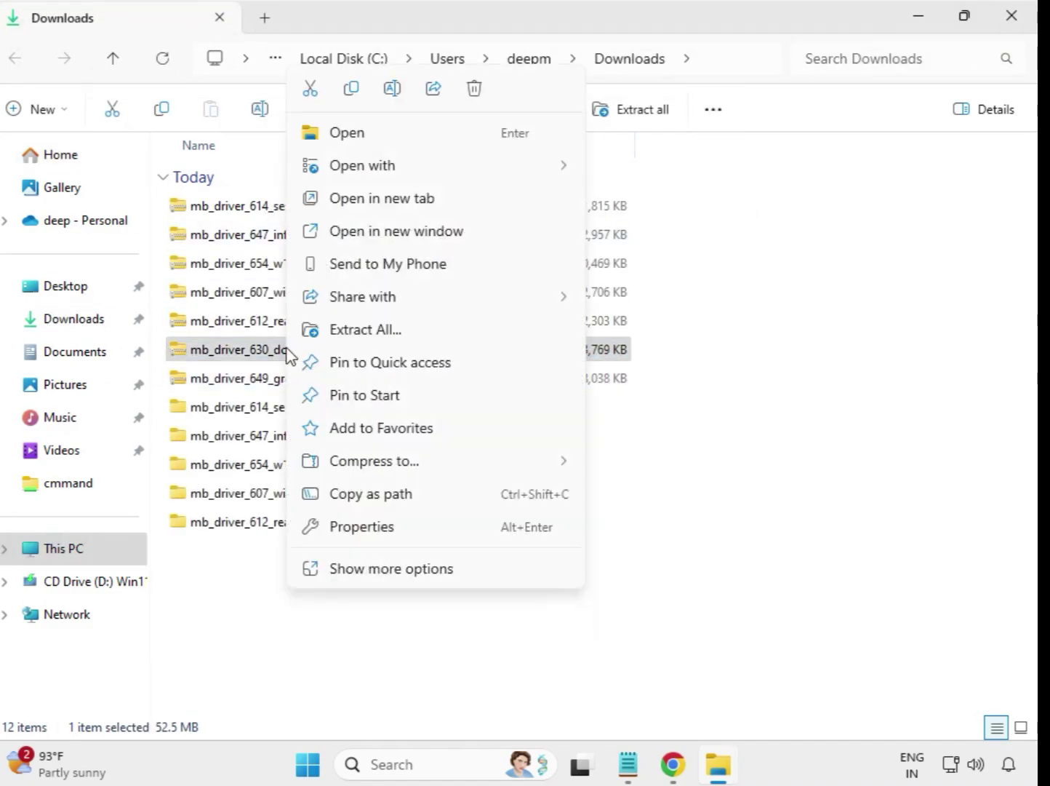
click(364, 329)
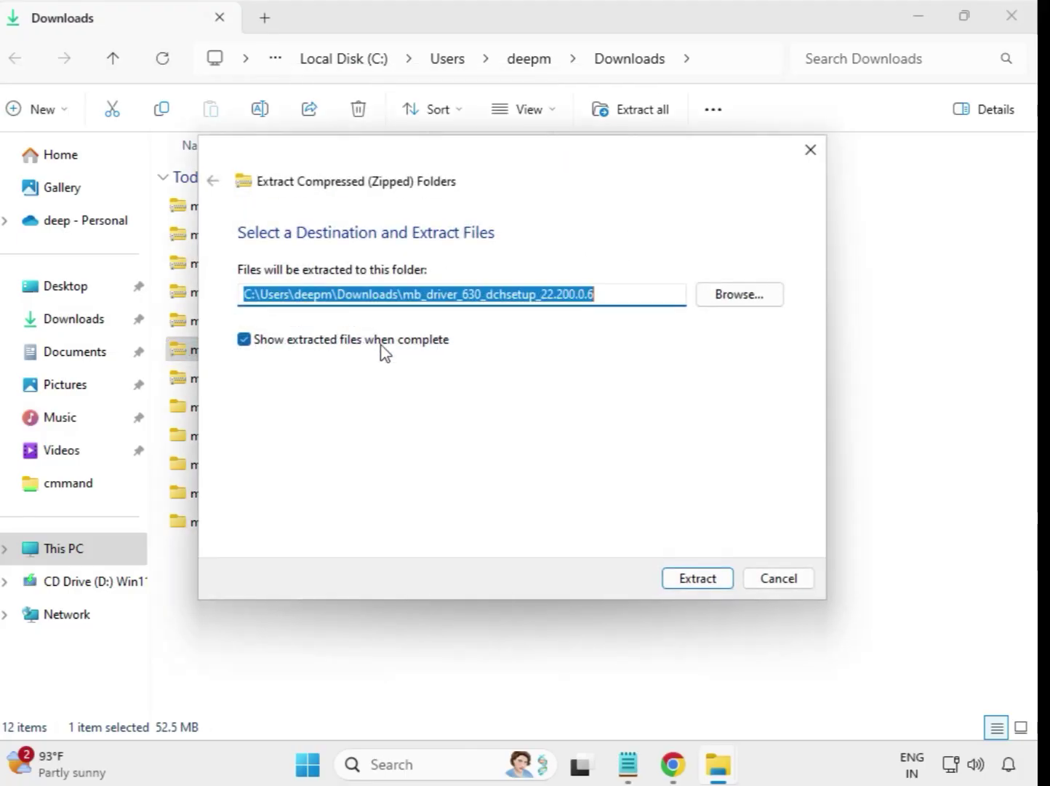
click(693, 580)
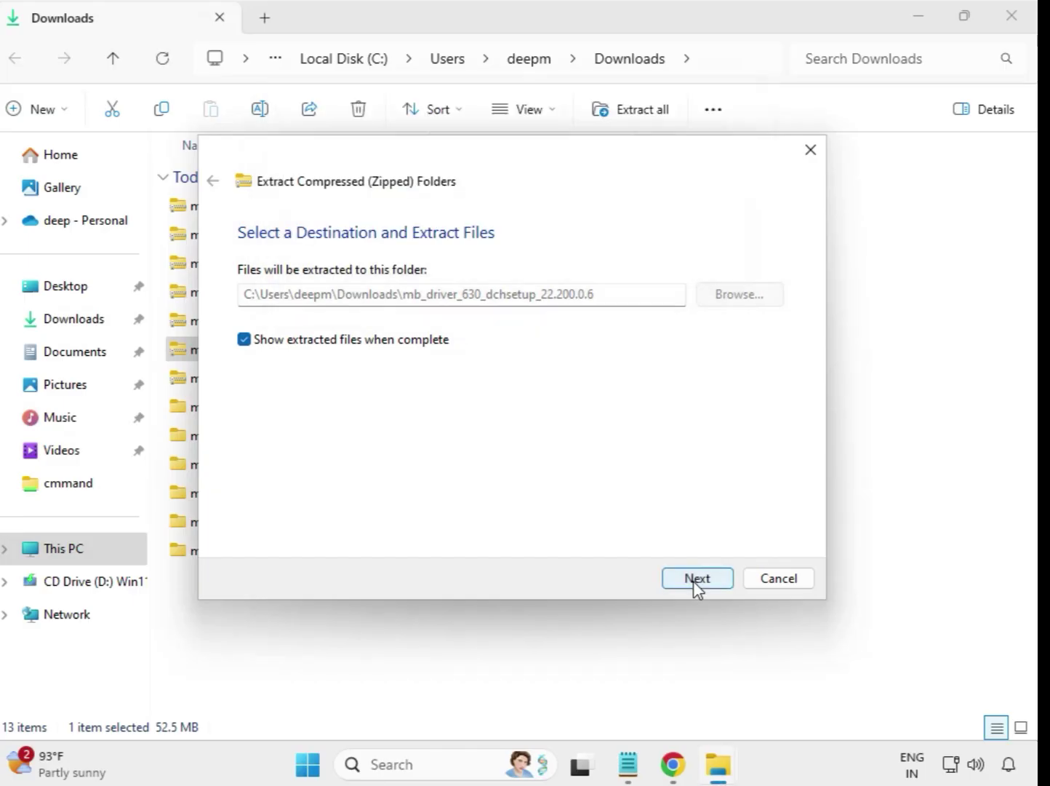
click(1012, 17)
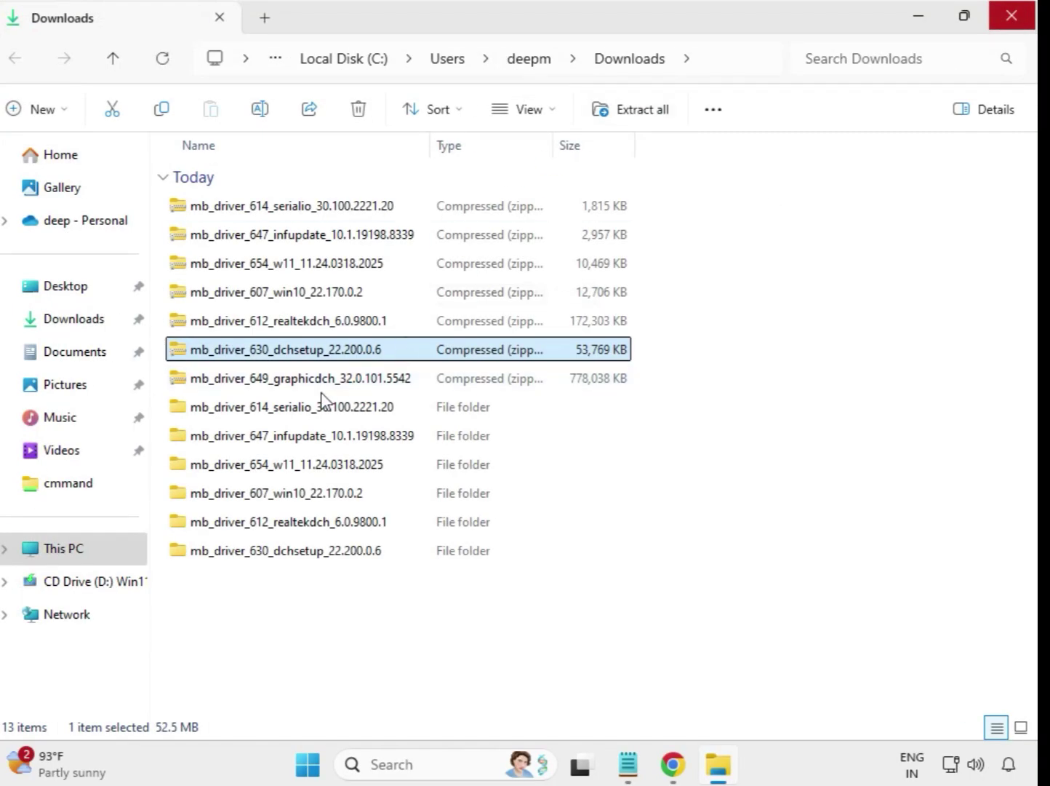
- Extract the mb_driver_649_graphicdch_32.0.101.5542 archive into its own folder in Downloads and close the window showing the extracted files
click(318, 384)
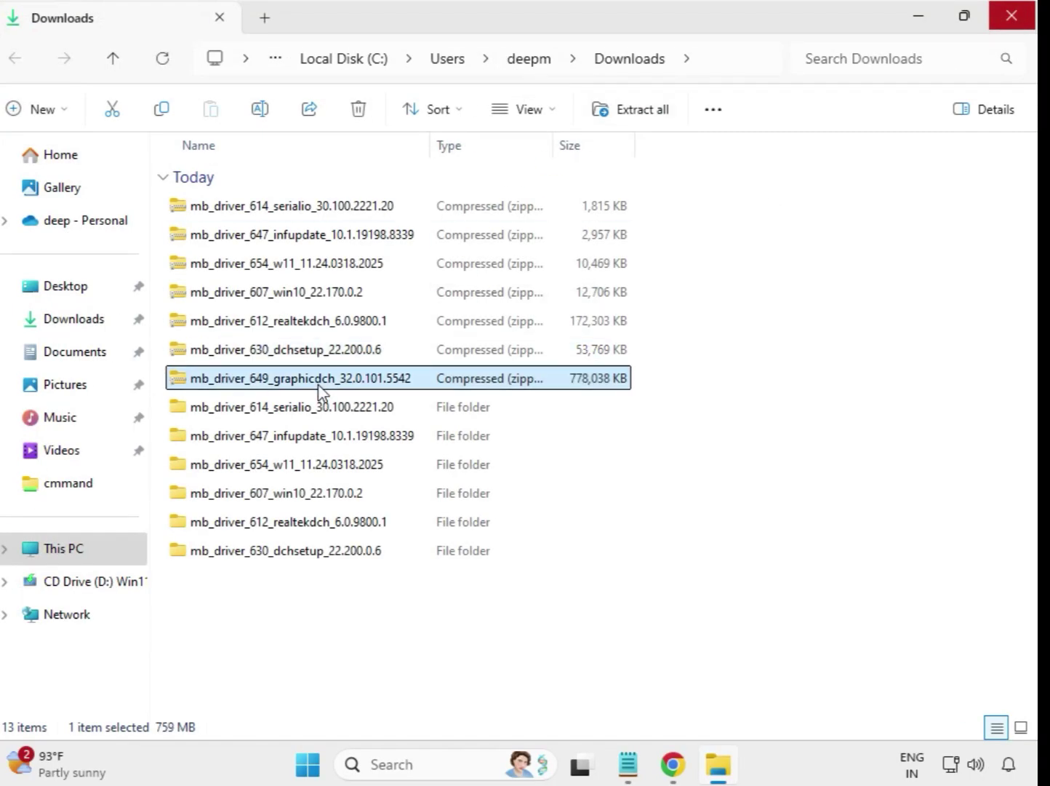
right_click(318, 385)
click(414, 338)
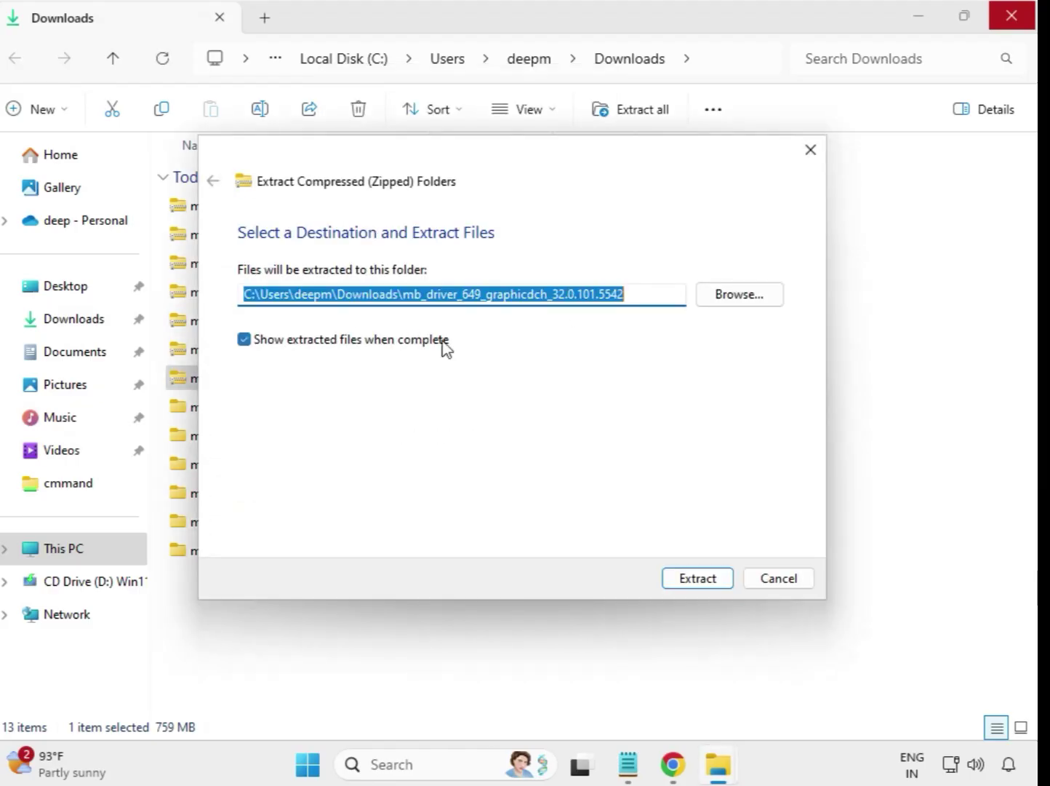
click(695, 582)
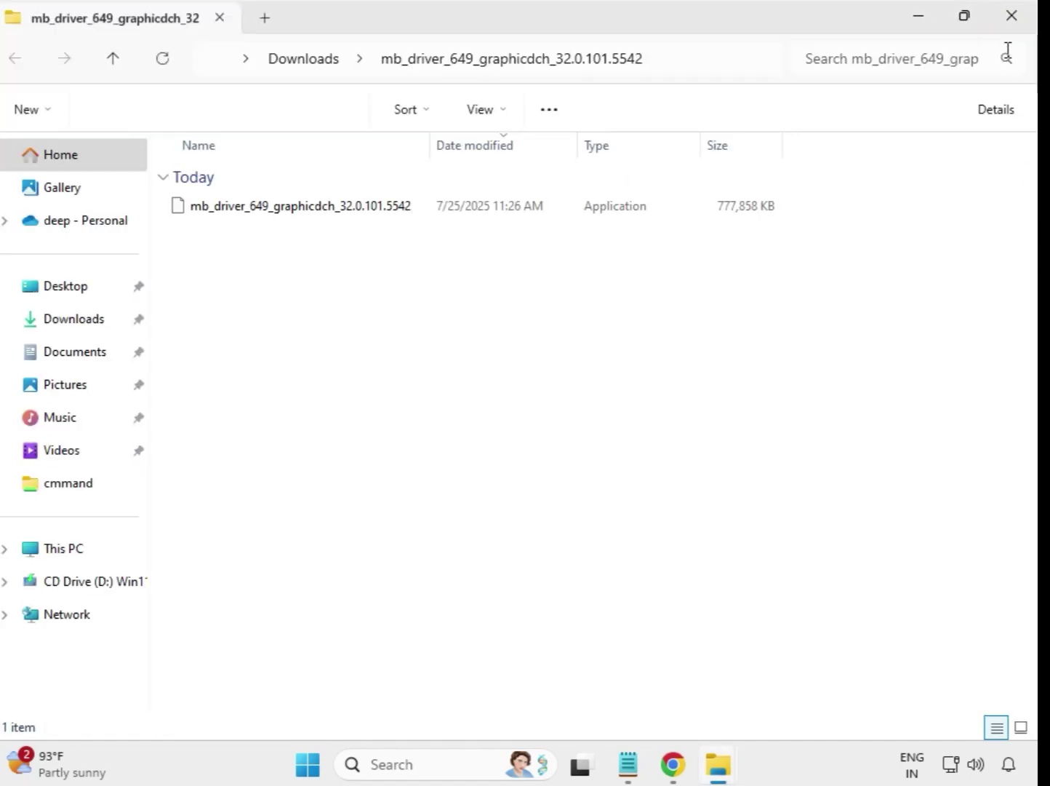
click(1011, 16)
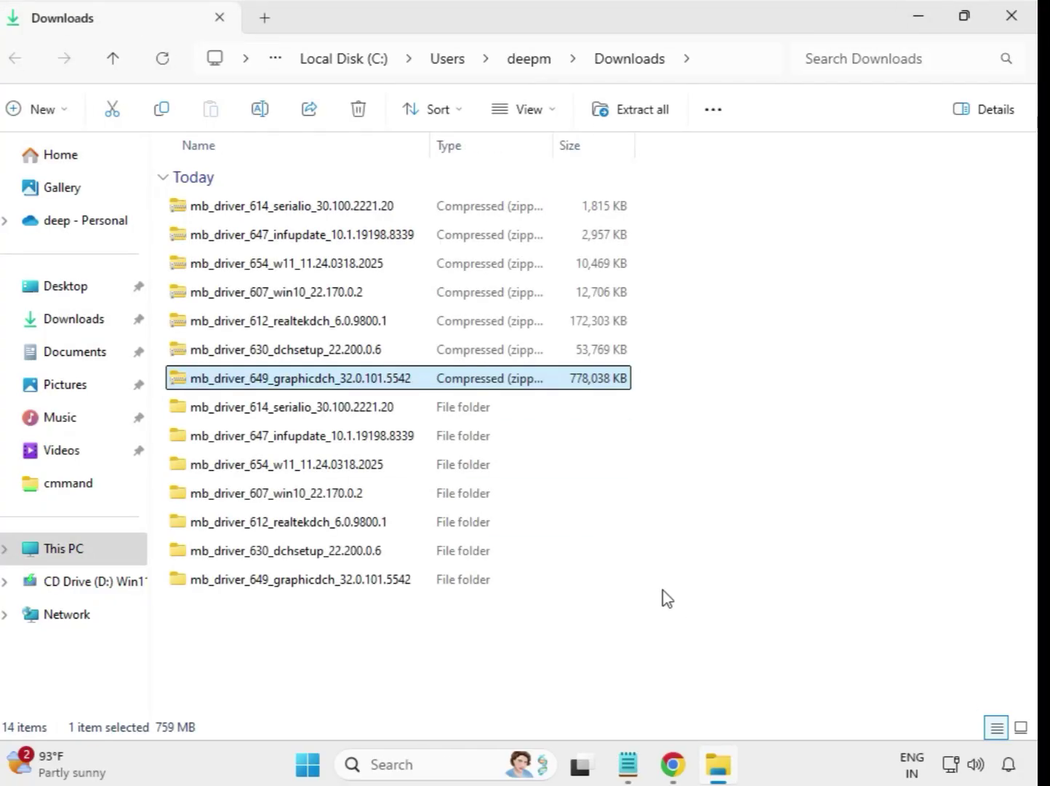
- Refresh the Downloads folder listing and select all seven extracted driver folders, from mb_driver_614_serialio to mb_driver_649_graphicdch
click(687, 612)
right_click(389, 634)
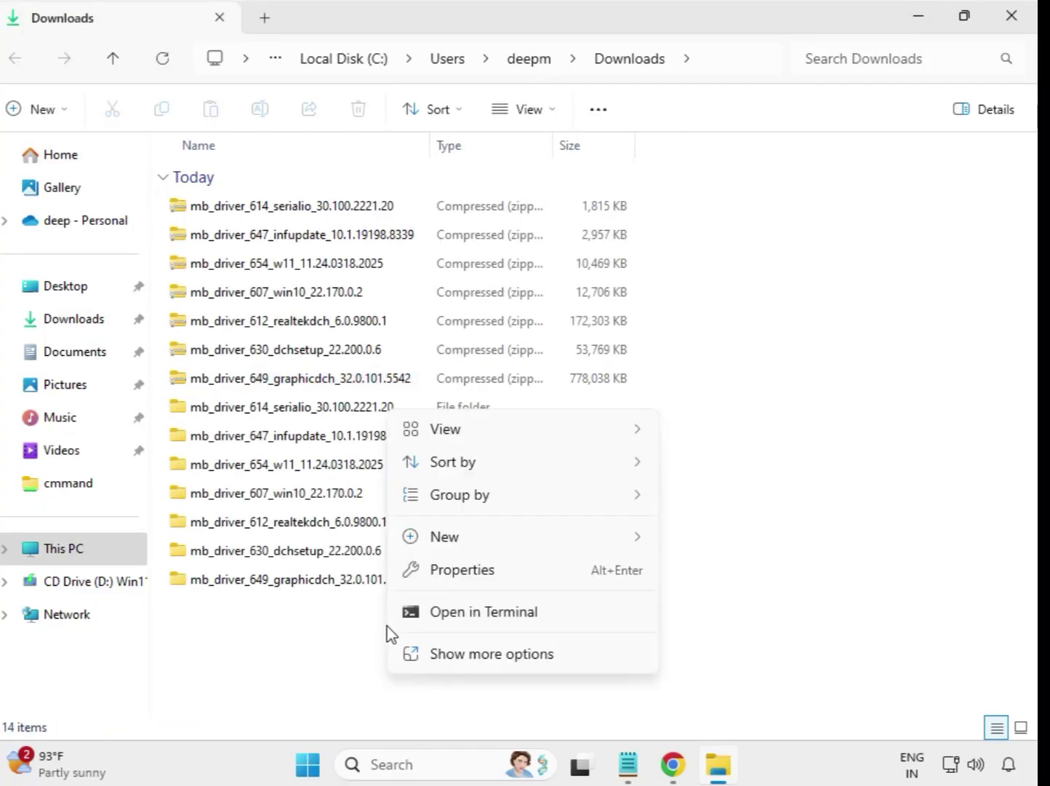
click(502, 651)
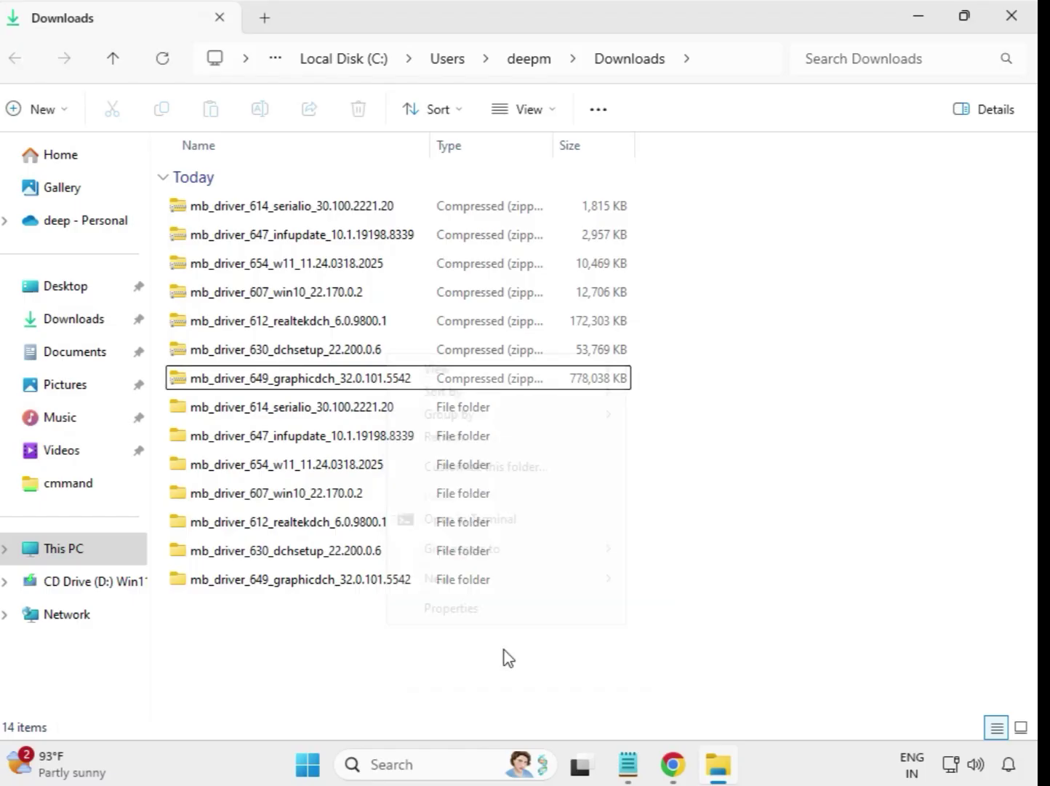
click(451, 435)
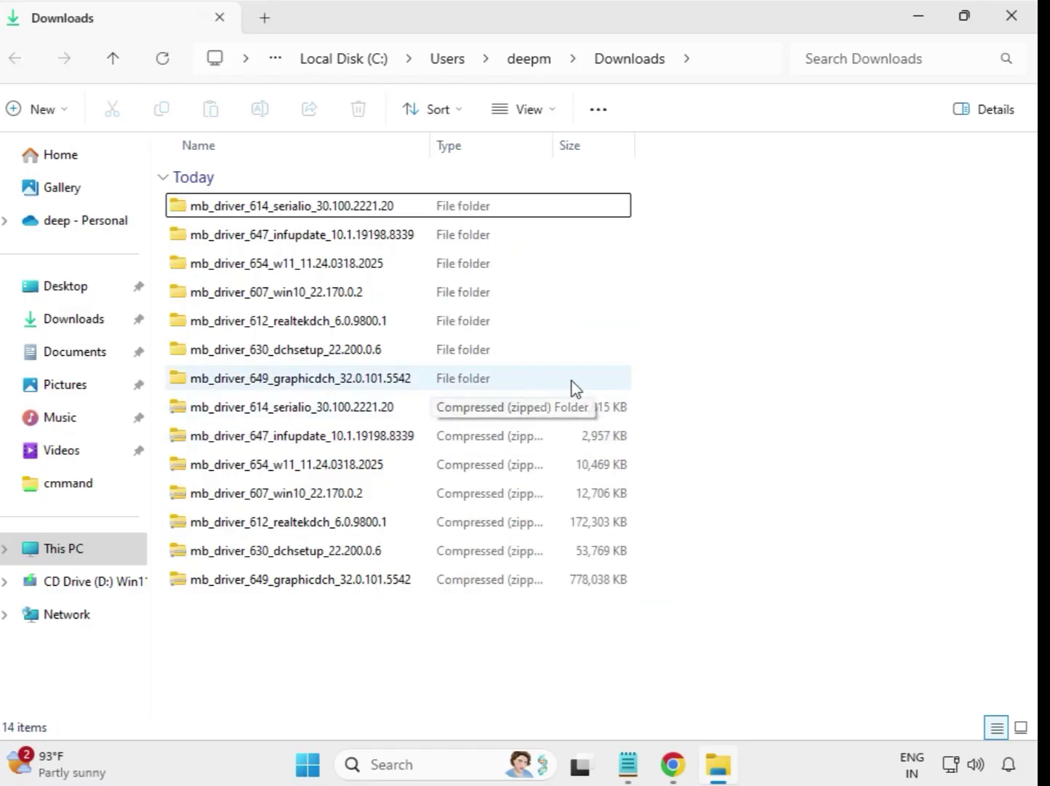
drag(641, 376, 399, 203)
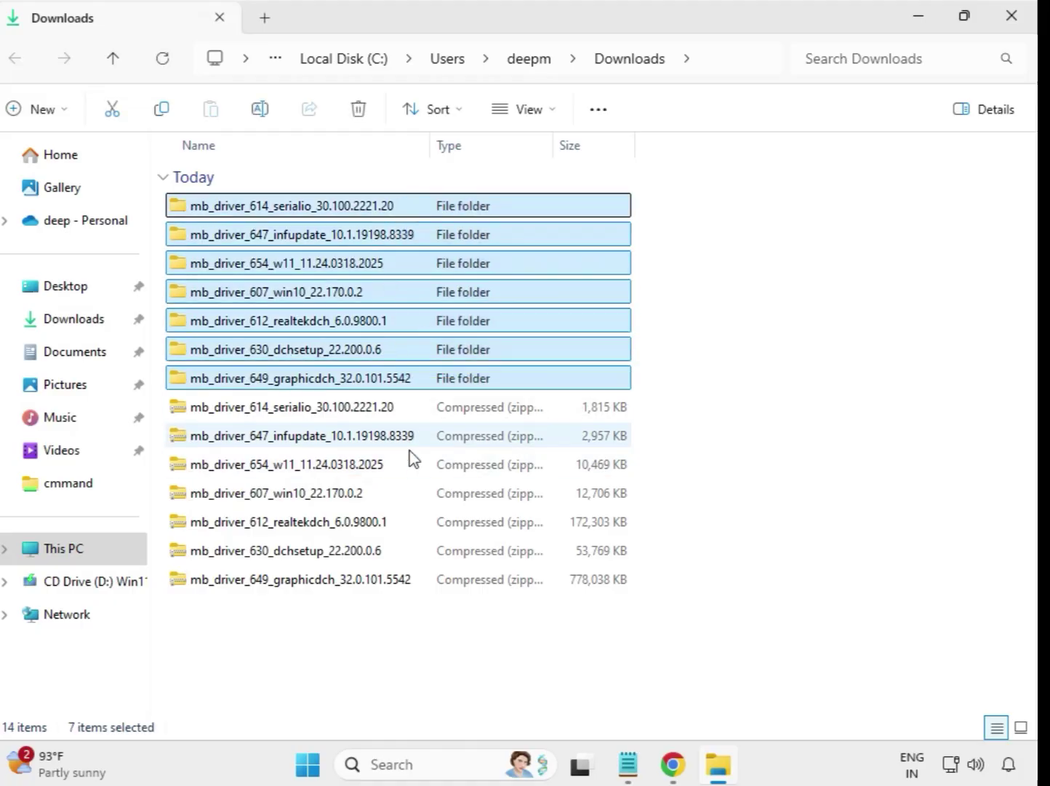
- Run the mb_driver_614_serialio_30.100.2221.20 installer from its extracted folder as administrator, dismiss the compatibility prompt, and return to Downloads
click(656, 248)
double_click(293, 208)
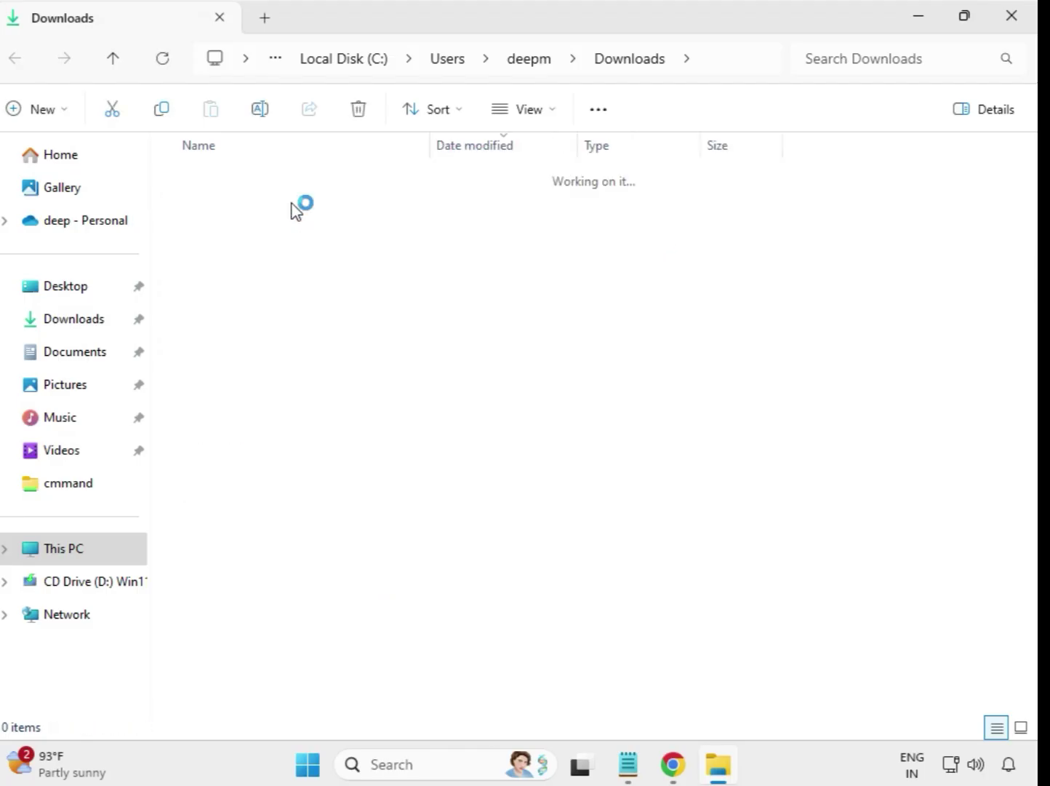
click(280, 218)
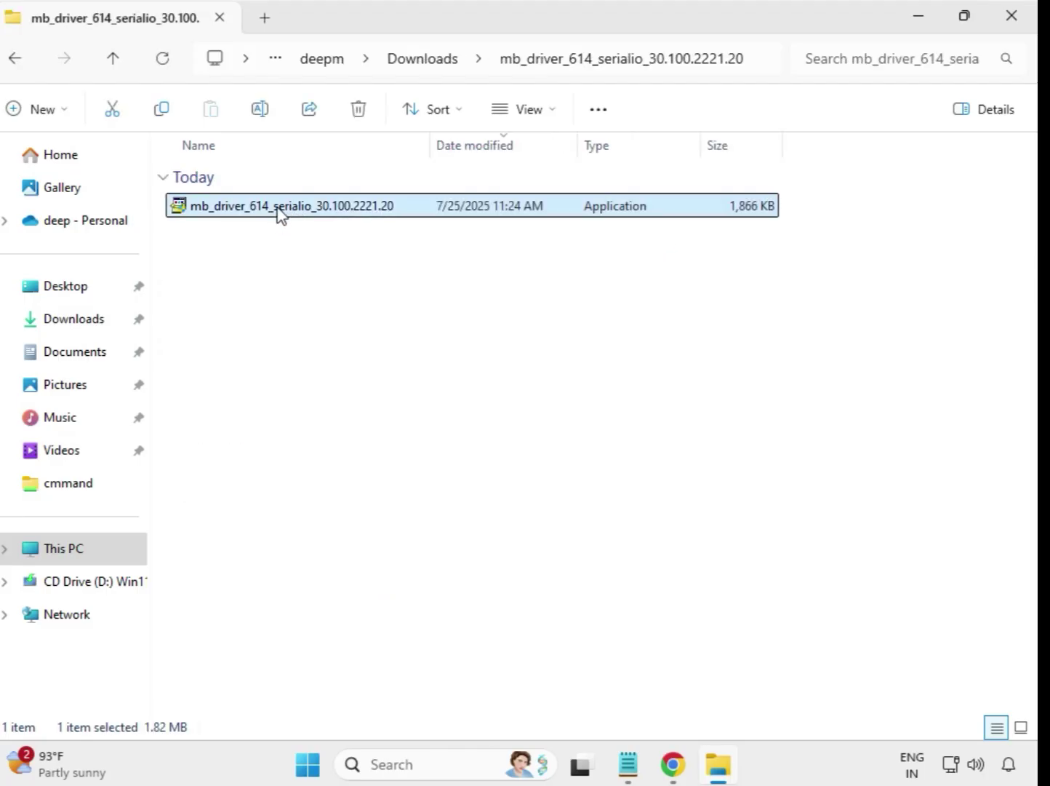
right_click(279, 210)
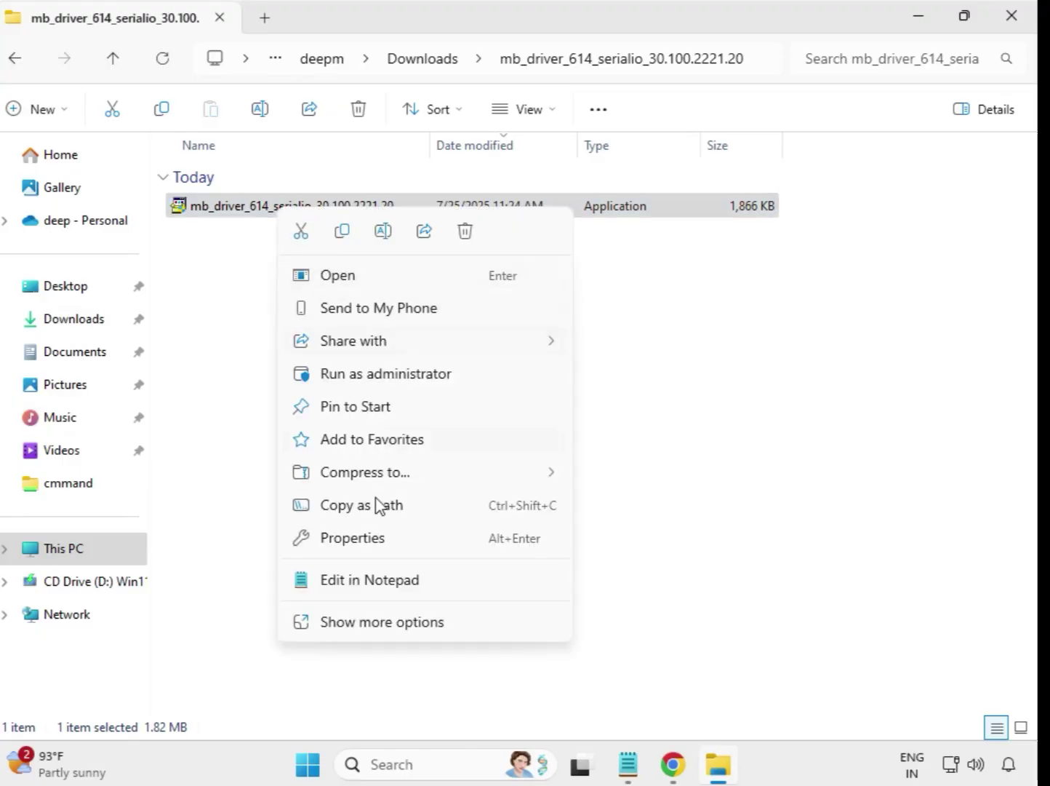
click(371, 377)
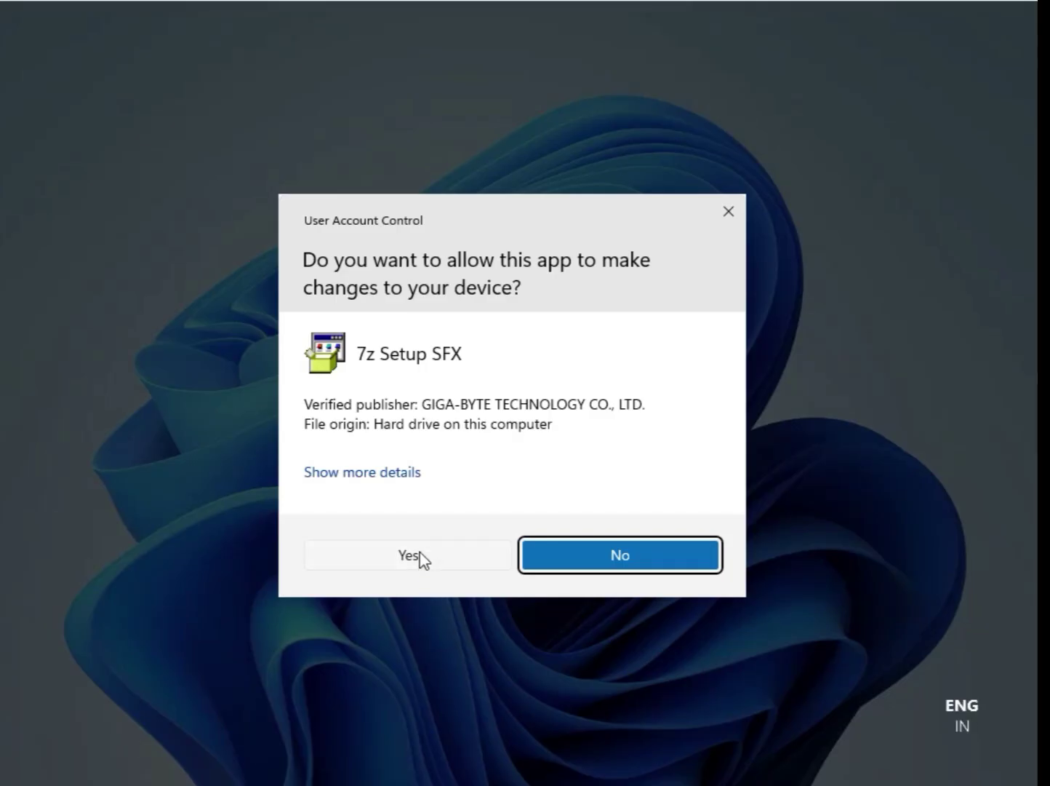
click(419, 555)
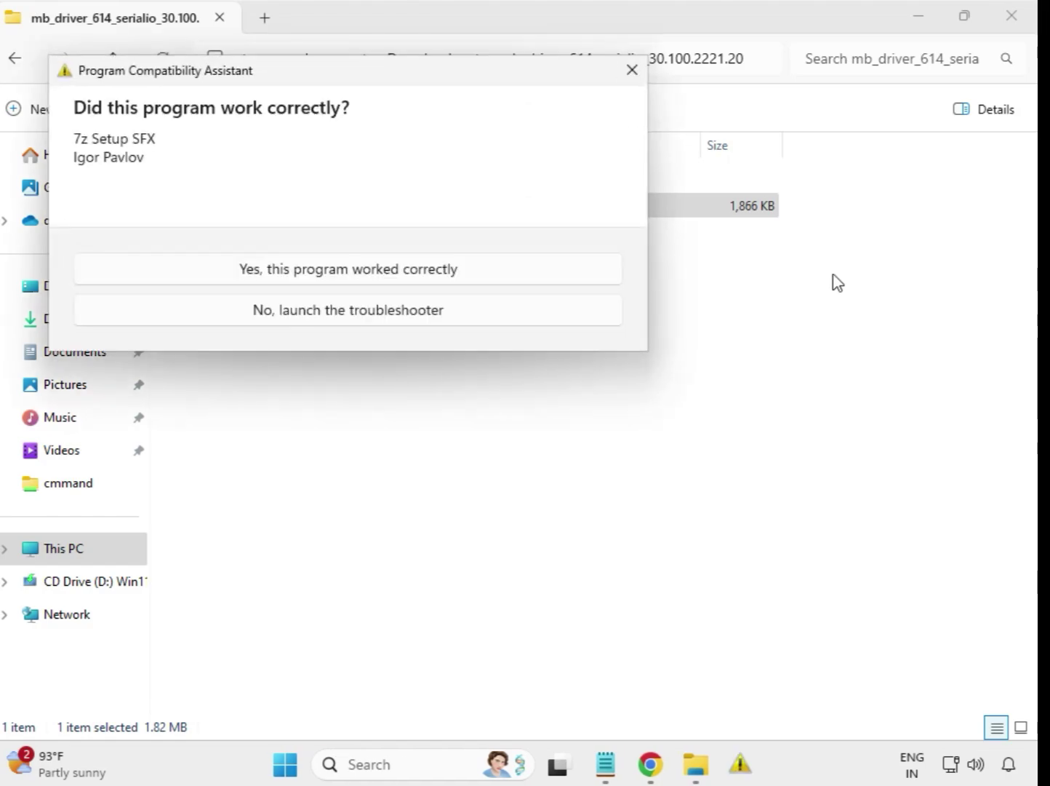
key(Escape)
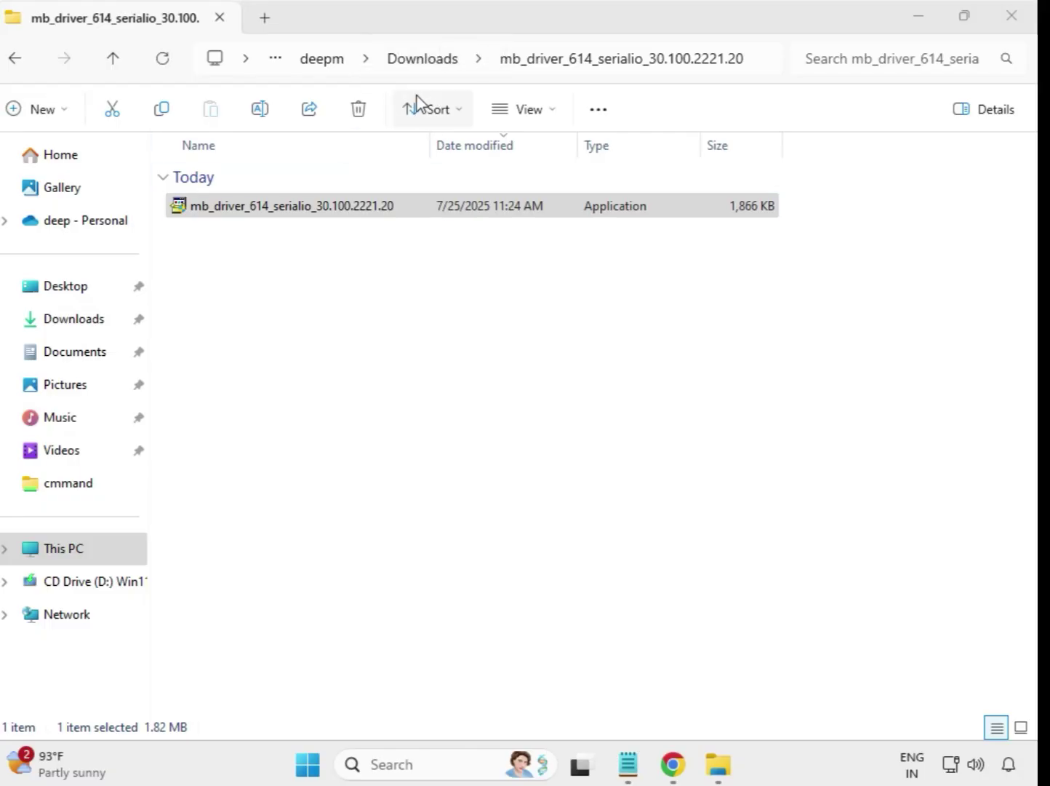
click(419, 208)
click(20, 63)
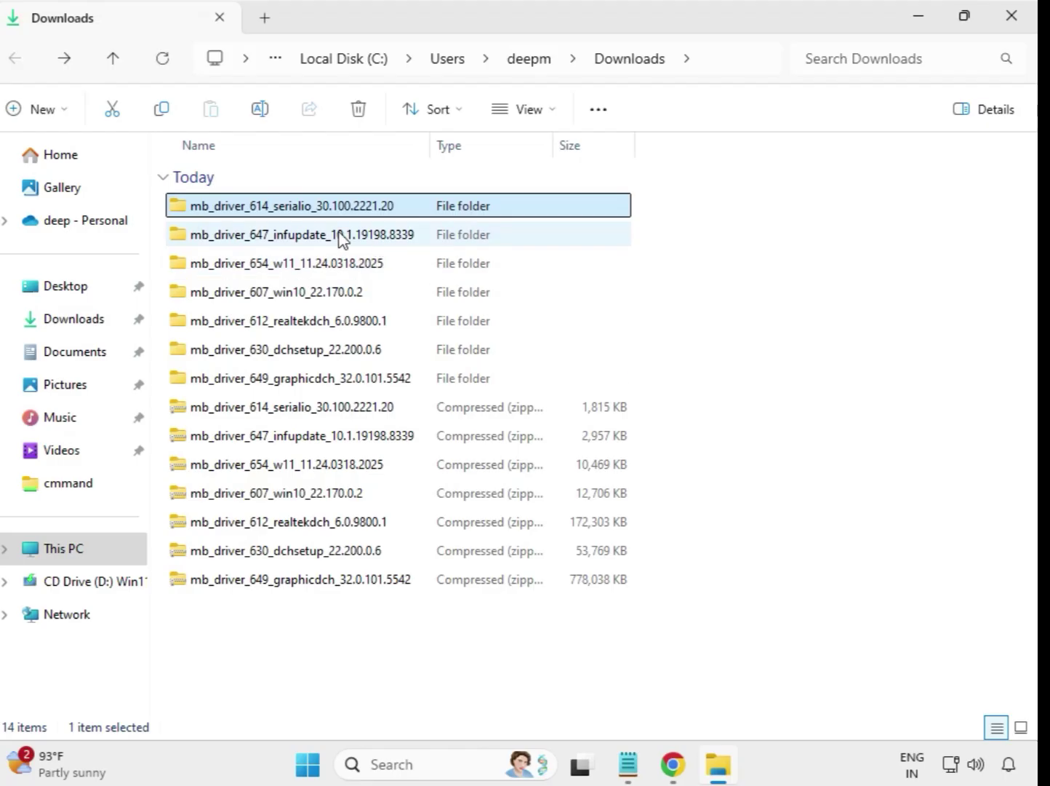
- Run the mb_driver_647_infupdate_10.1.19198.8339 installer from its extracted folder as administrator, allowing it to make changes, and return to Downloads
double_click(349, 236)
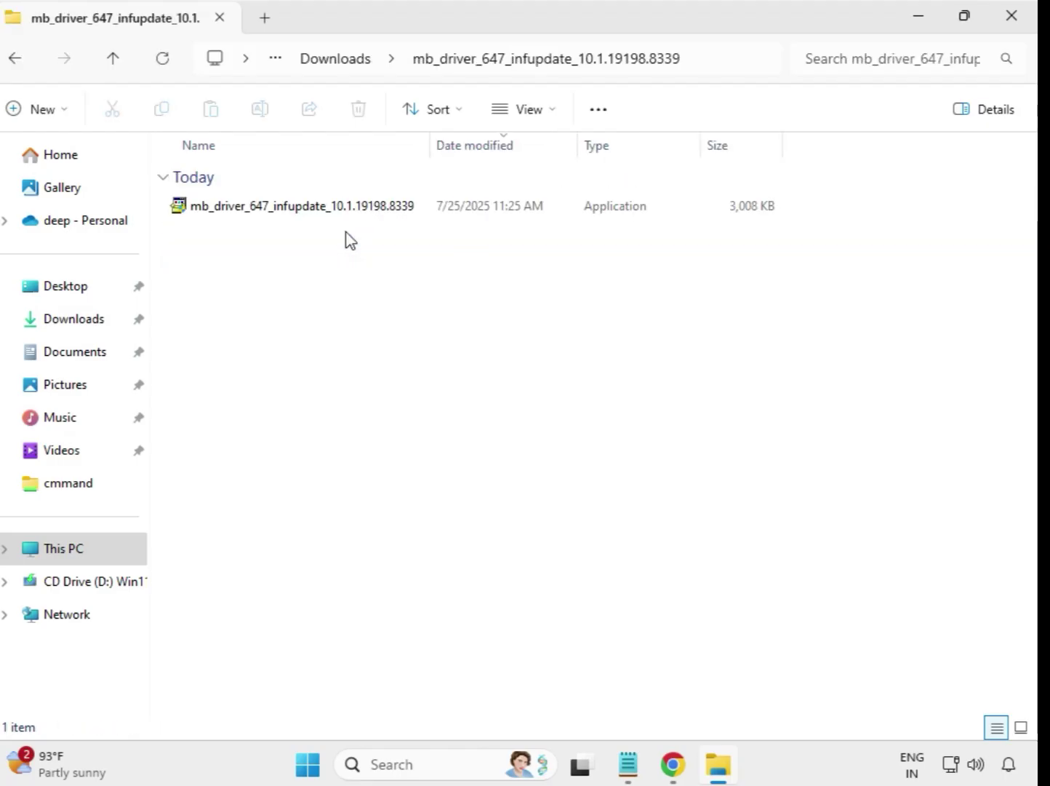
click(352, 212)
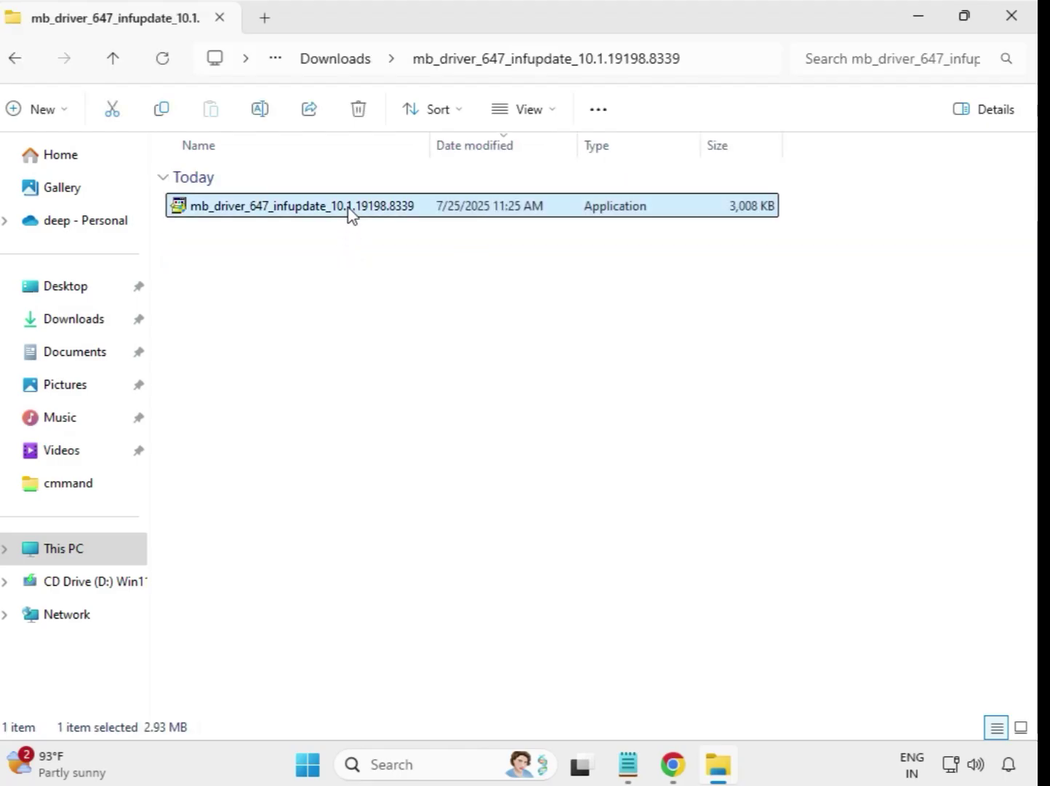
right_click(352, 212)
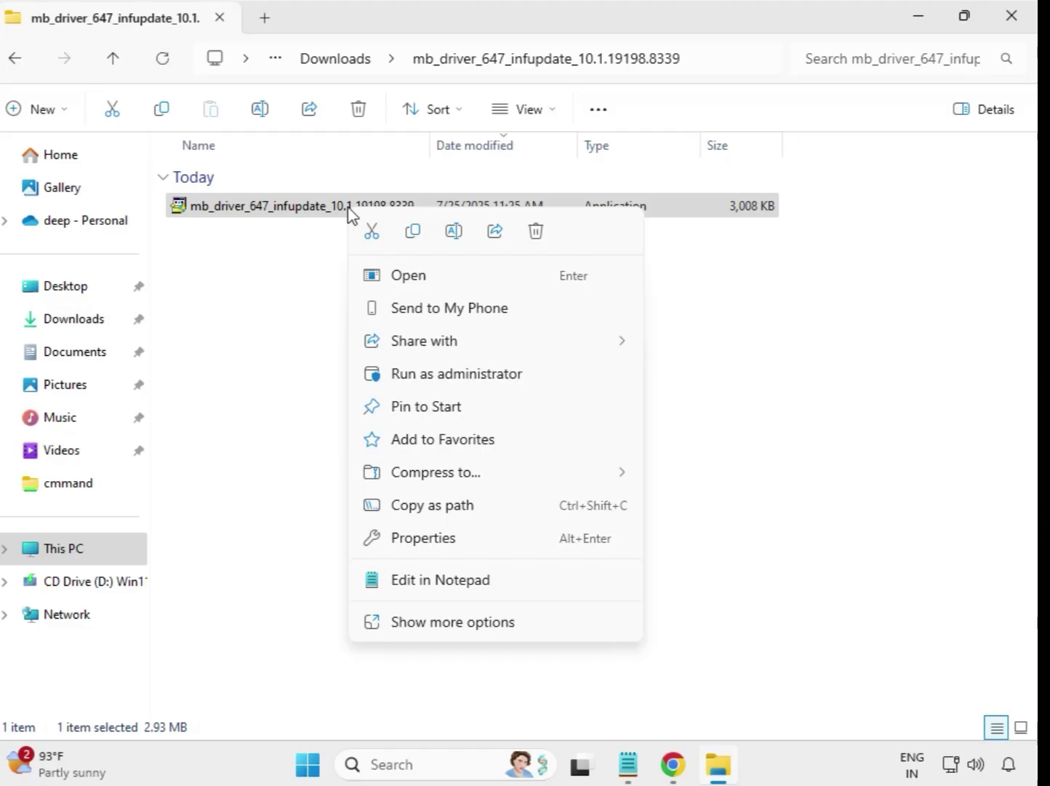
click(465, 375)
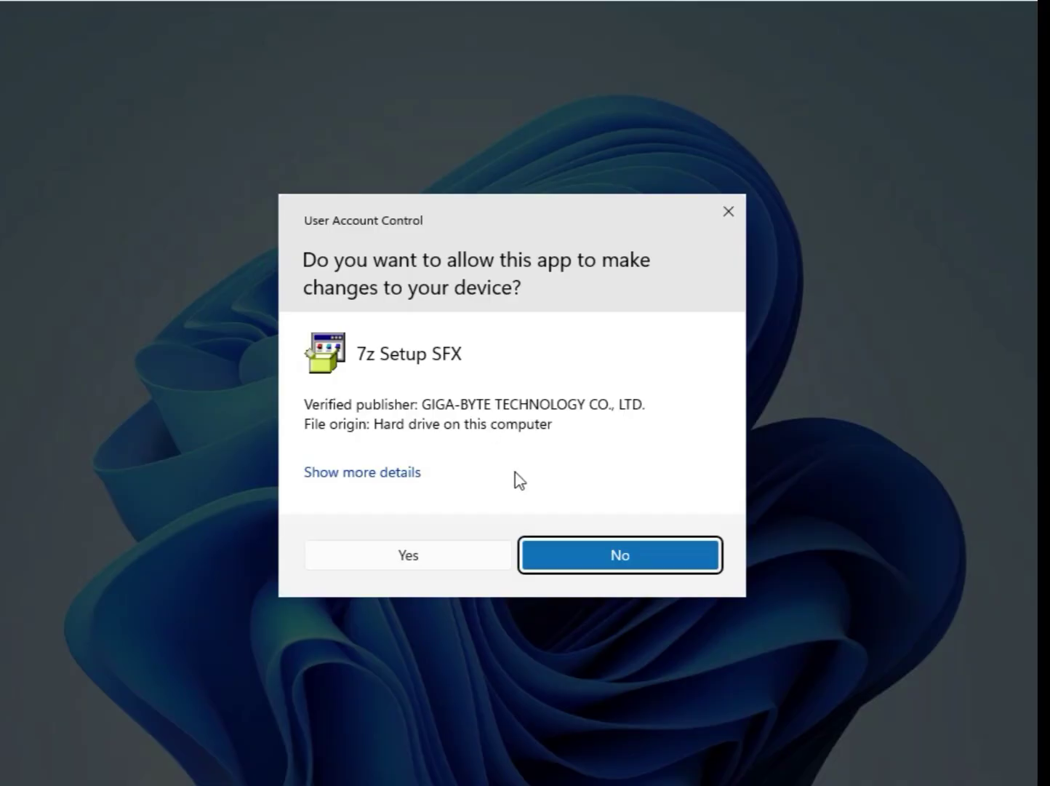
click(477, 567)
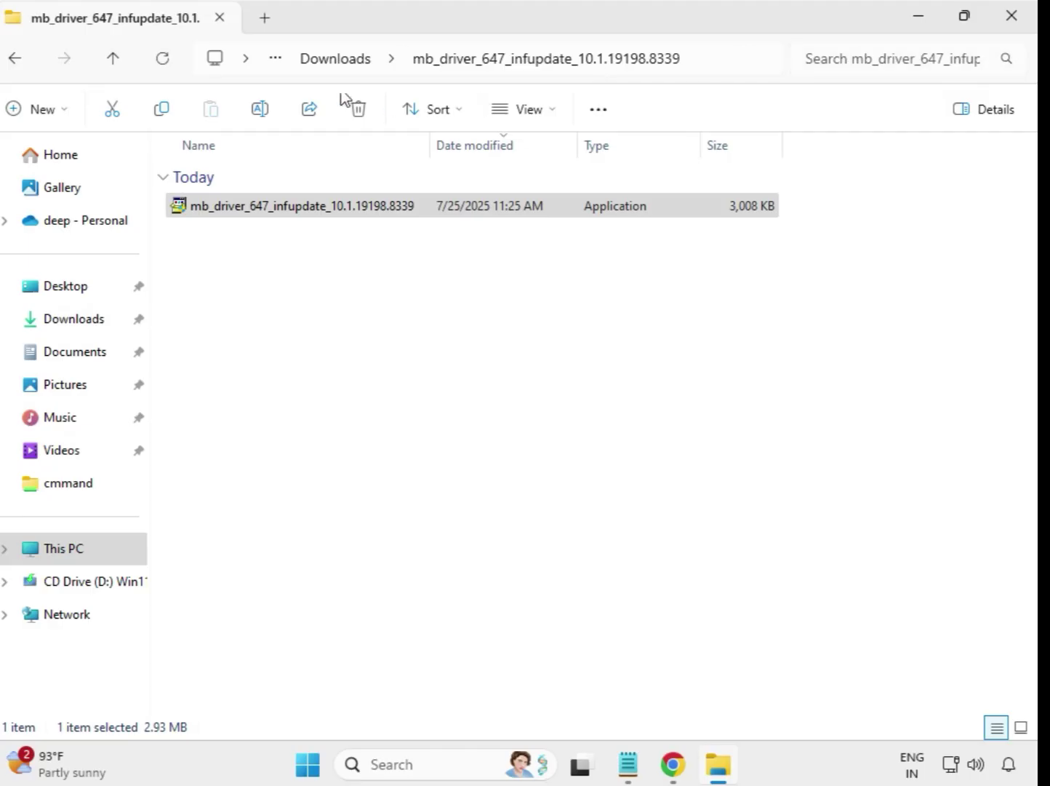
click(317, 62)
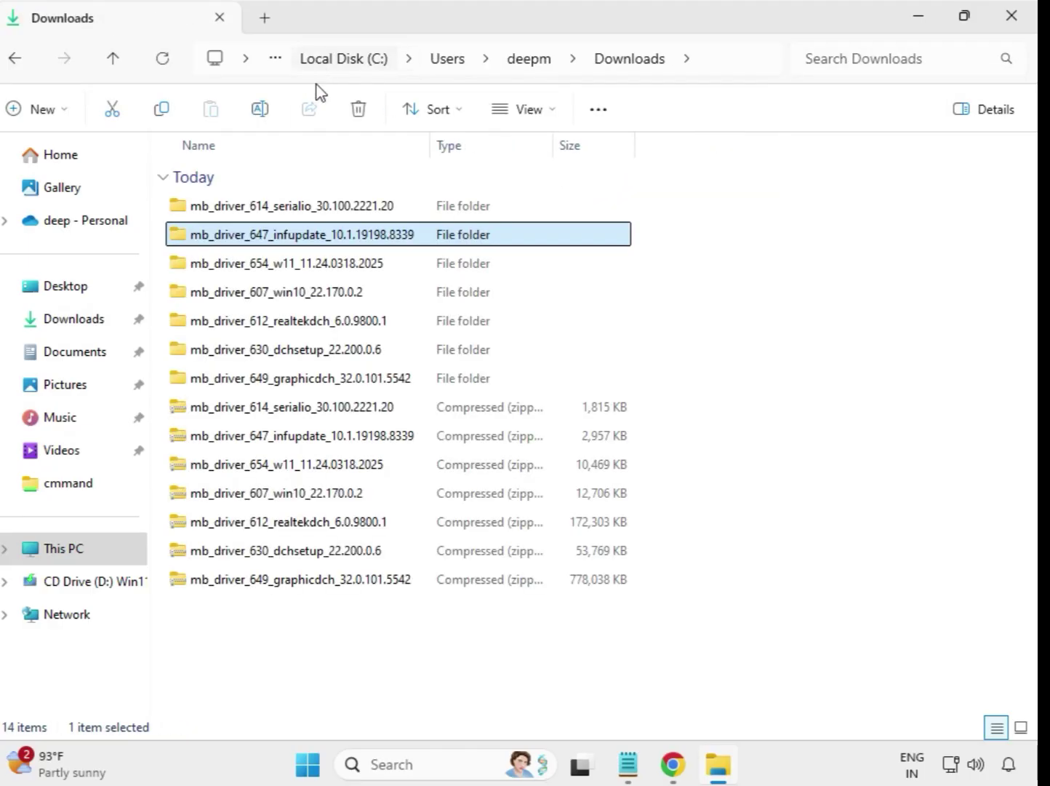
- Run the mb_driver_654_w11_11.24.0318.2025 installer from its extracted folder as administrator, allowing it to make changes, and return to Downloads
double_click(294, 266)
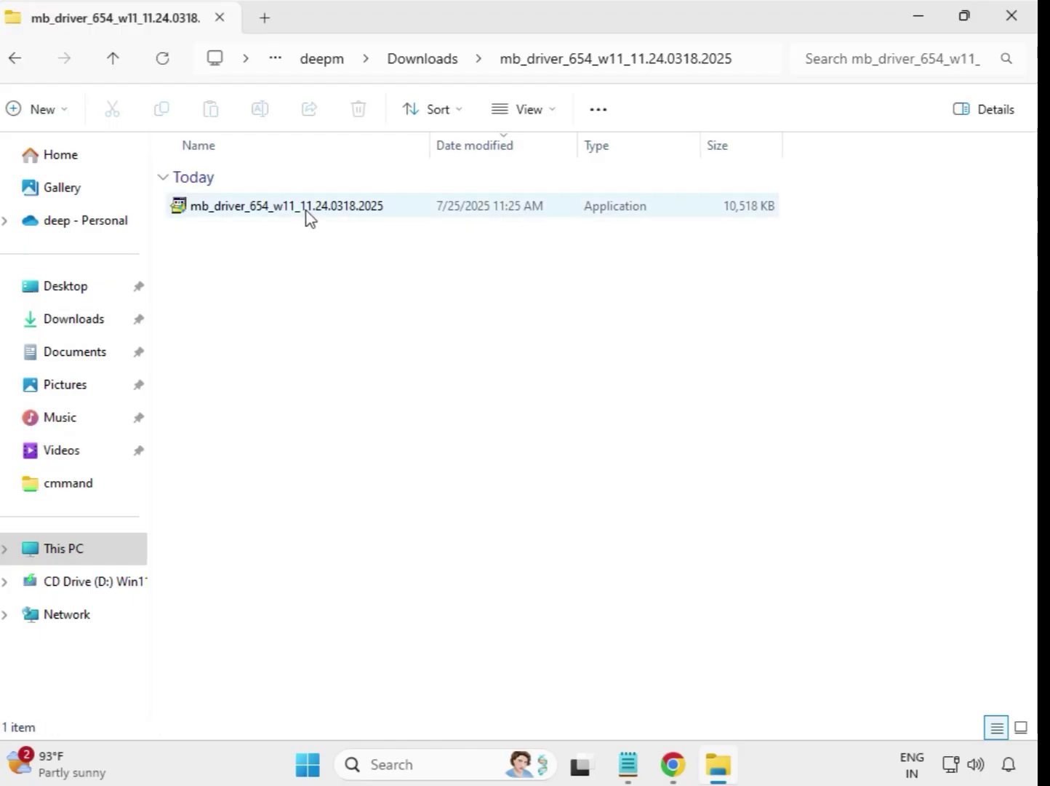
click(310, 217)
right_click(308, 217)
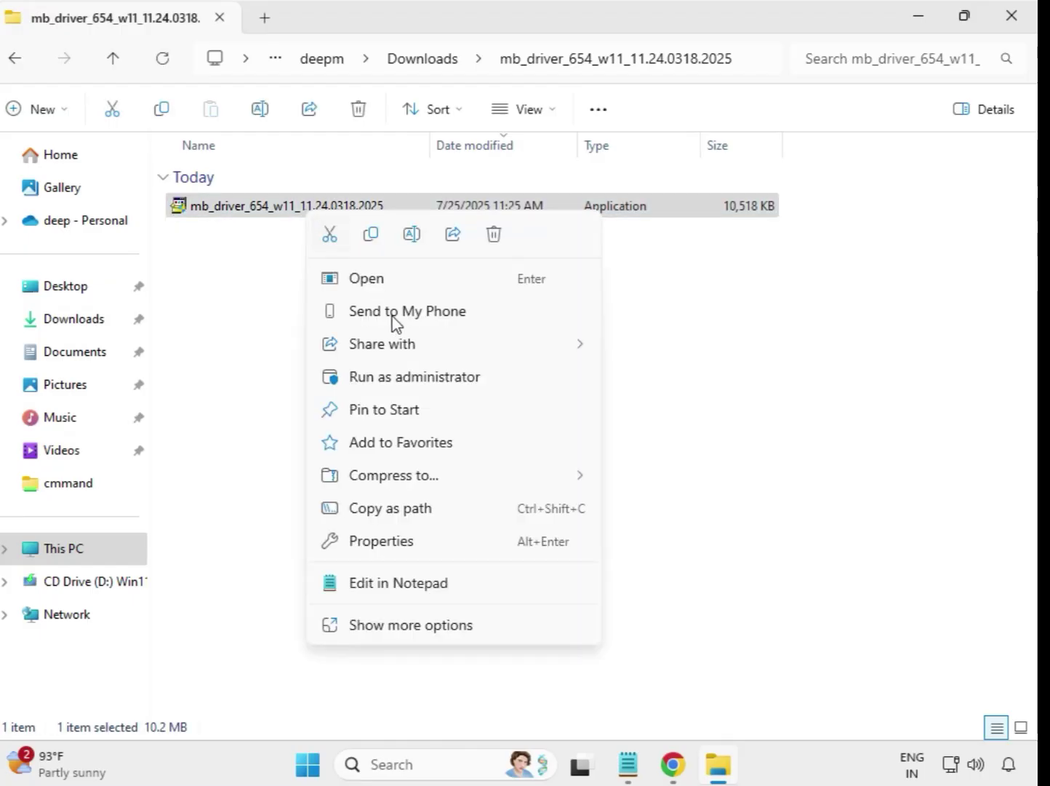
click(407, 381)
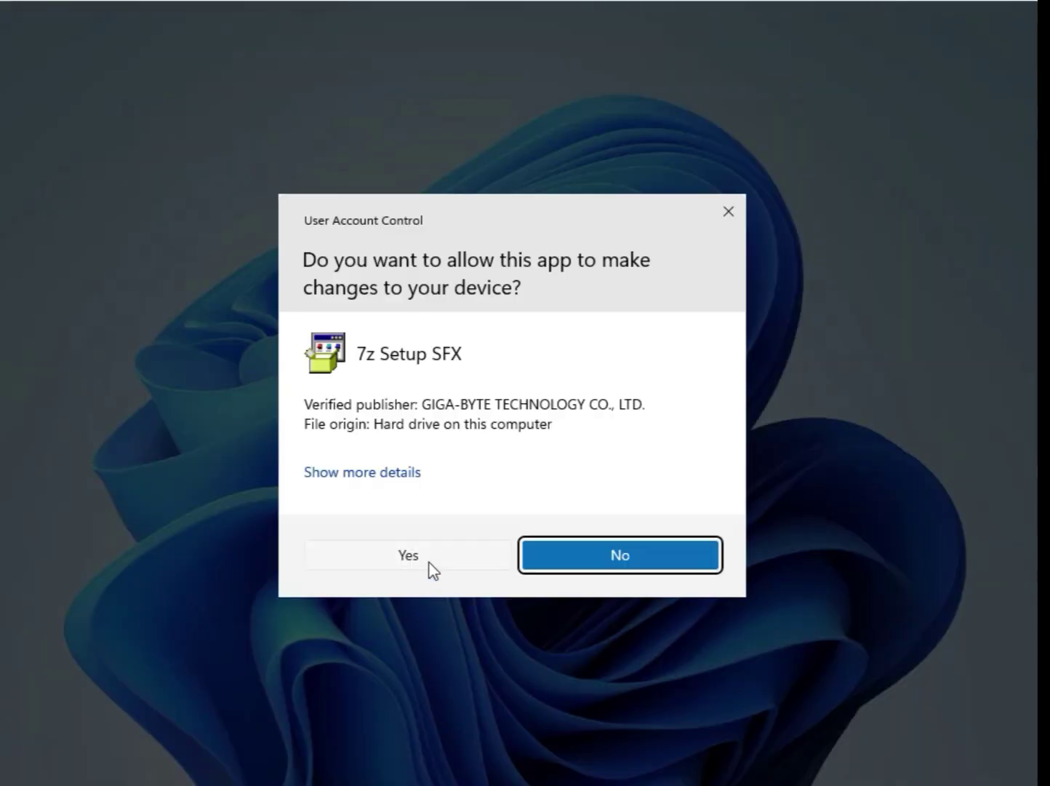
click(430, 560)
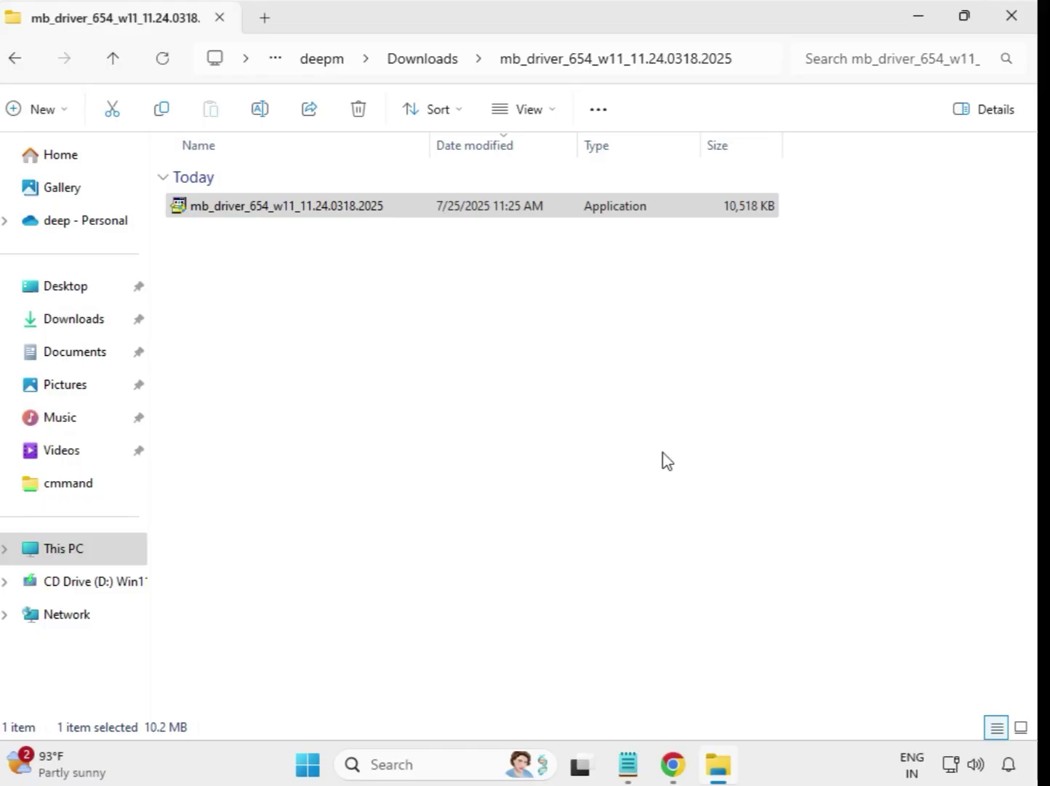
click(426, 60)
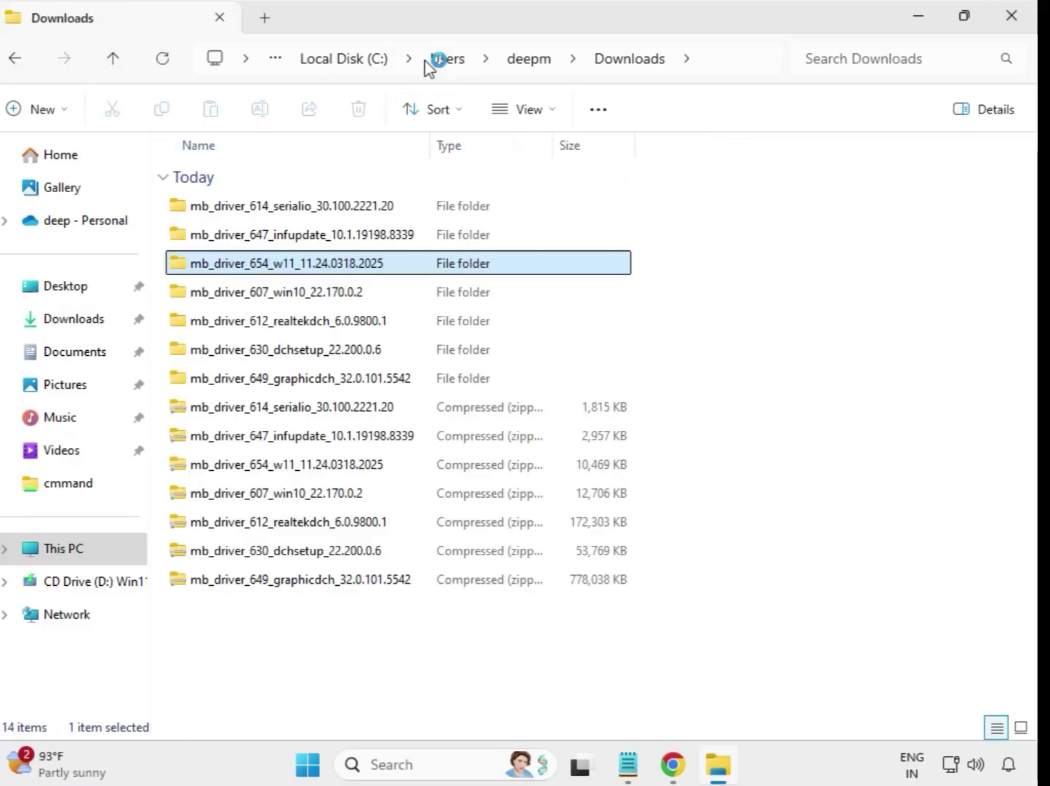
- Run the mb_driver_607_win10_22.170.0.2 installer from its extracted folder as administrator, allowing it to make changes, and return to Downloads
double_click(304, 293)
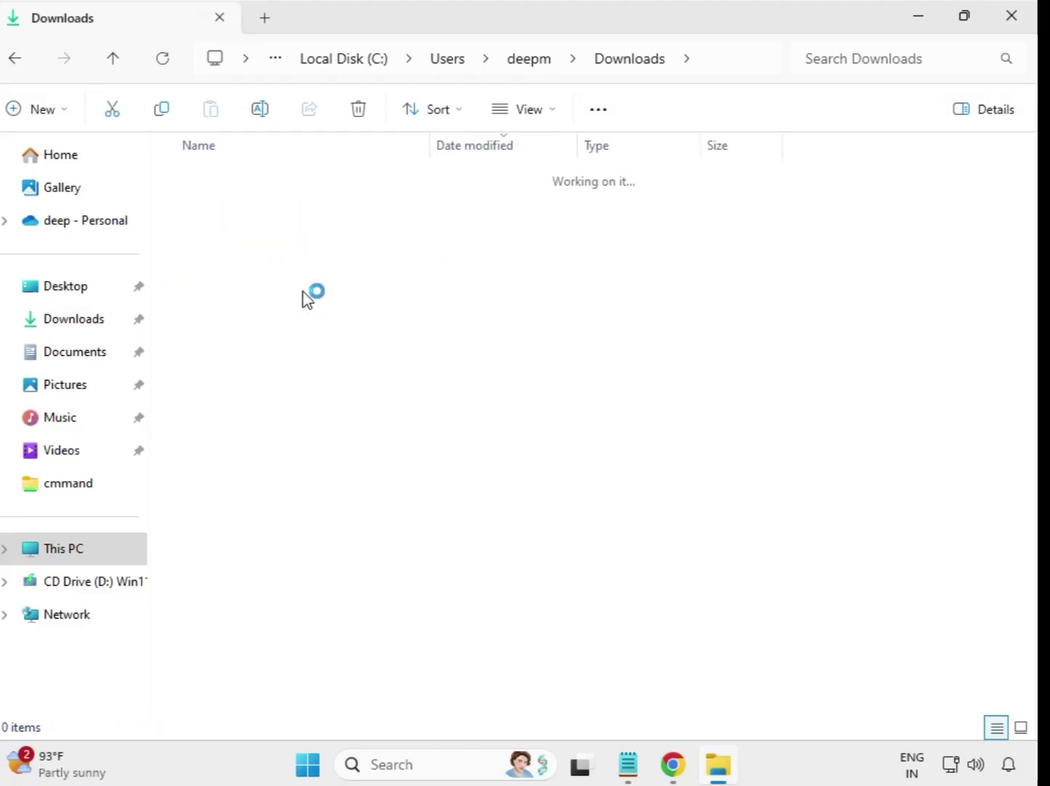
click(289, 211)
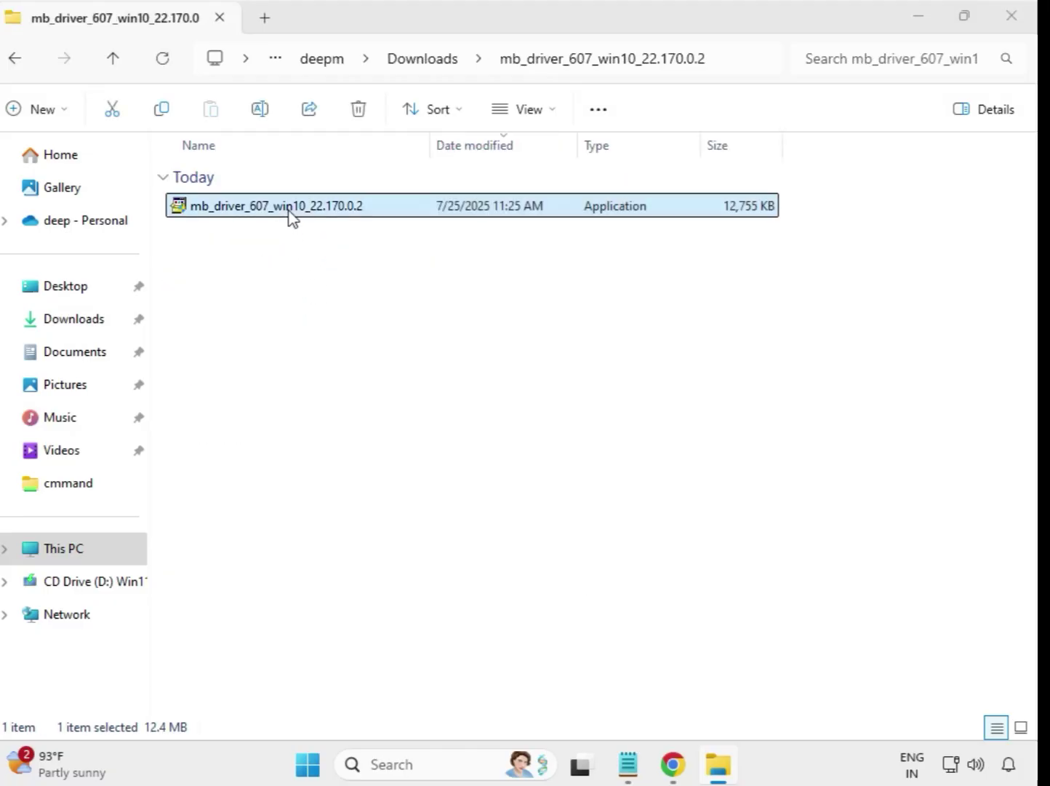
right_click(289, 211)
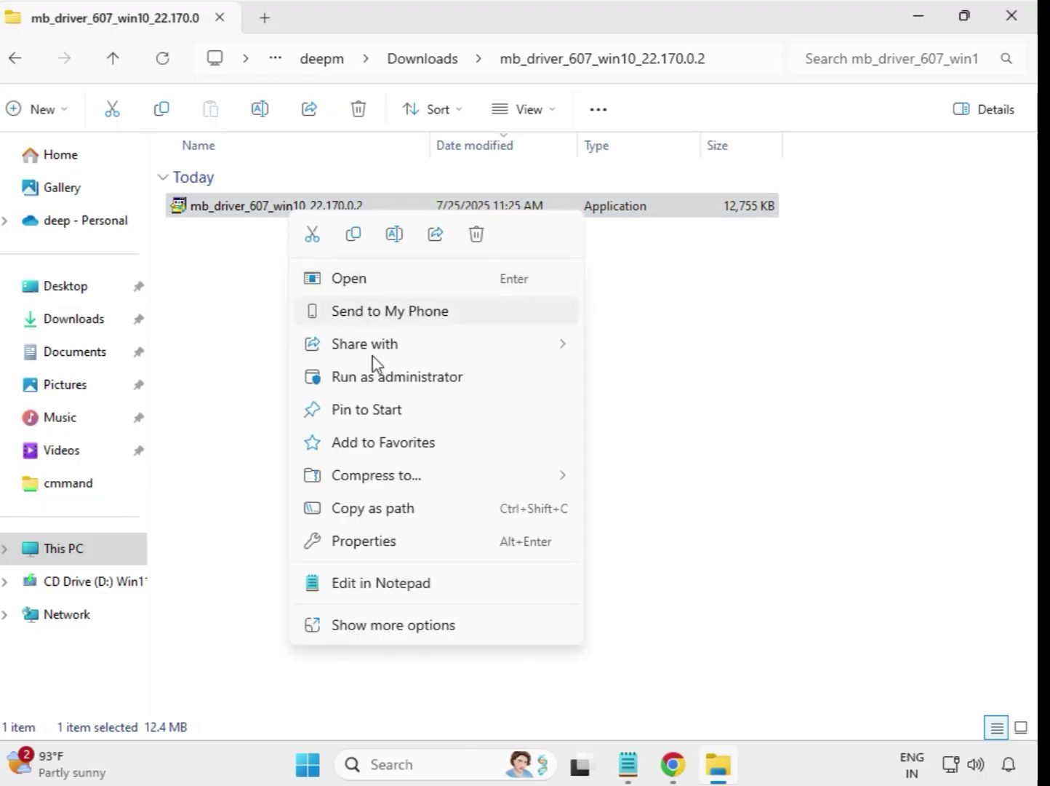
click(407, 376)
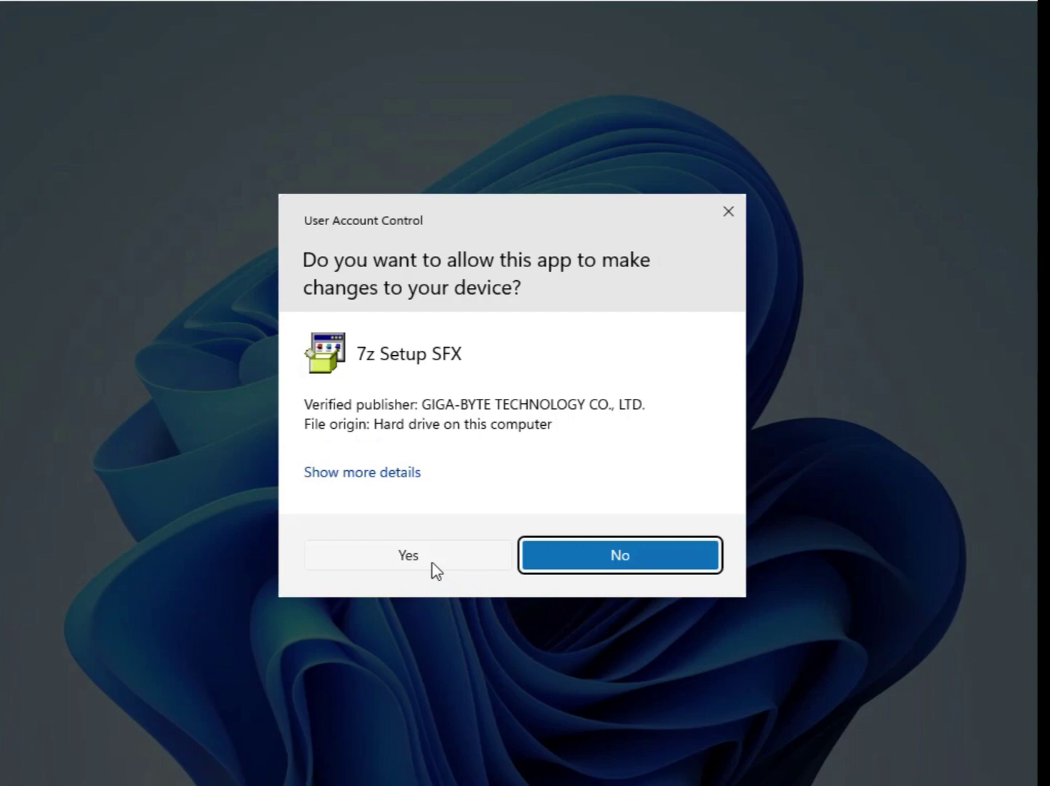
click(433, 563)
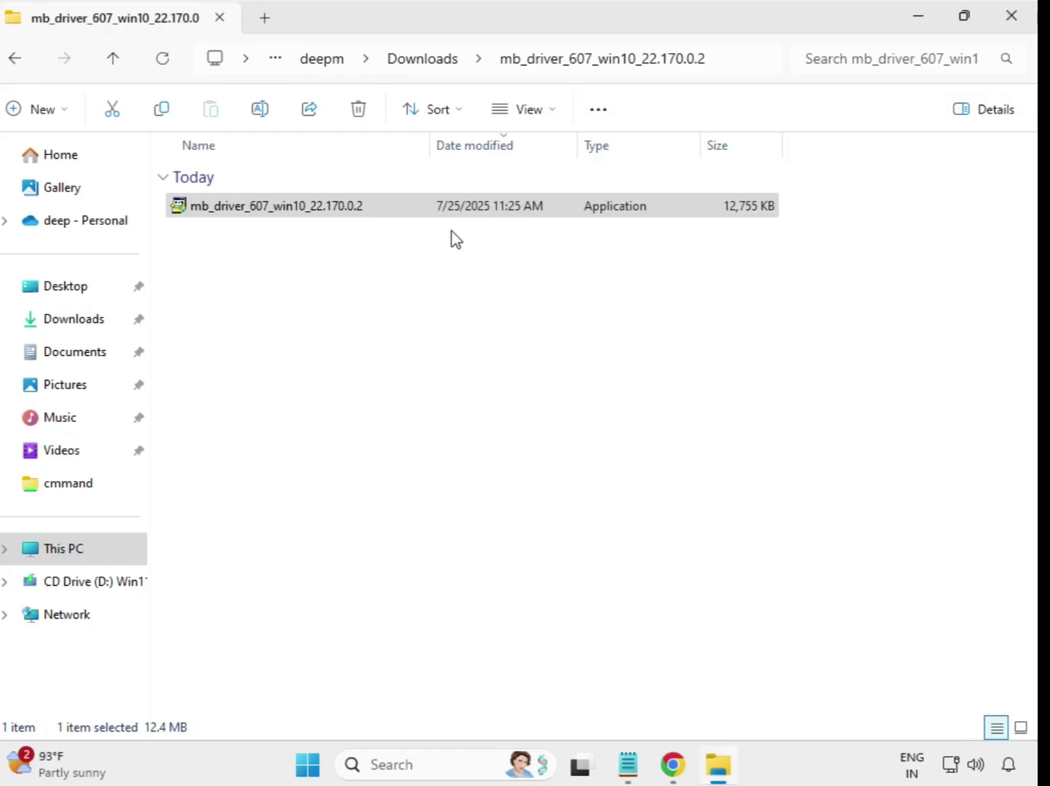
click(420, 60)
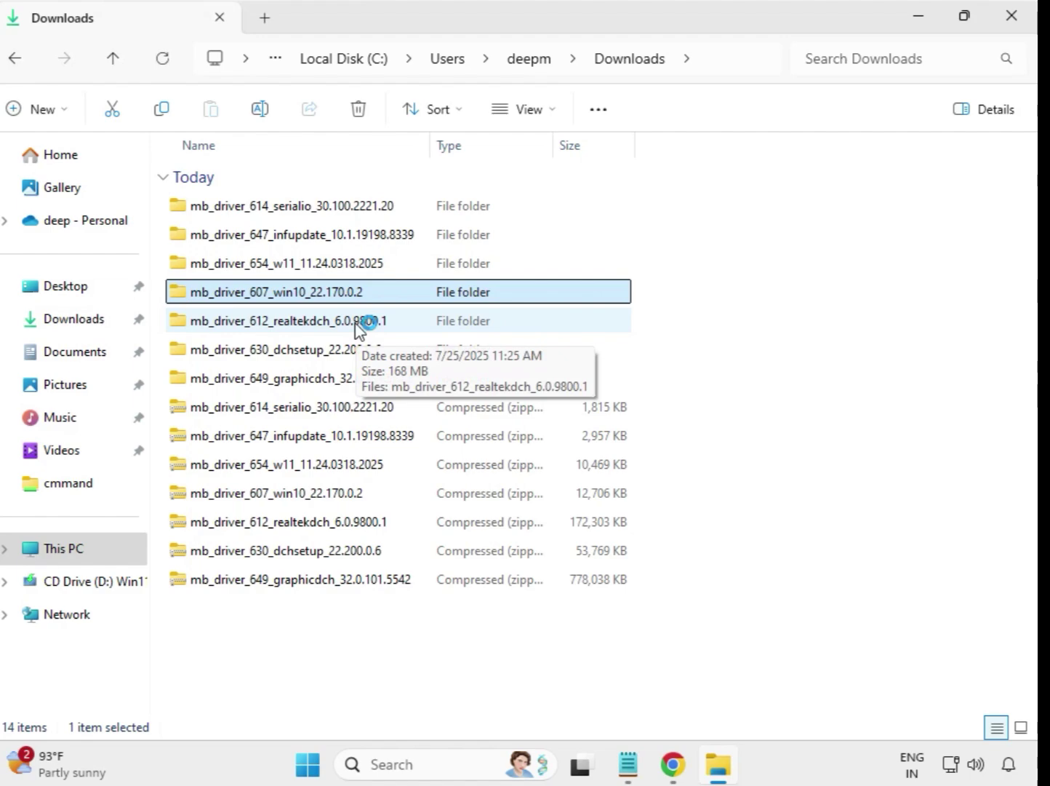
- Run the mb_driver_612_realtekdch_6.0.9800.1 installer from its extracted folder as administrator, allowing it to make changes, and return to Downloads
click(356, 328)
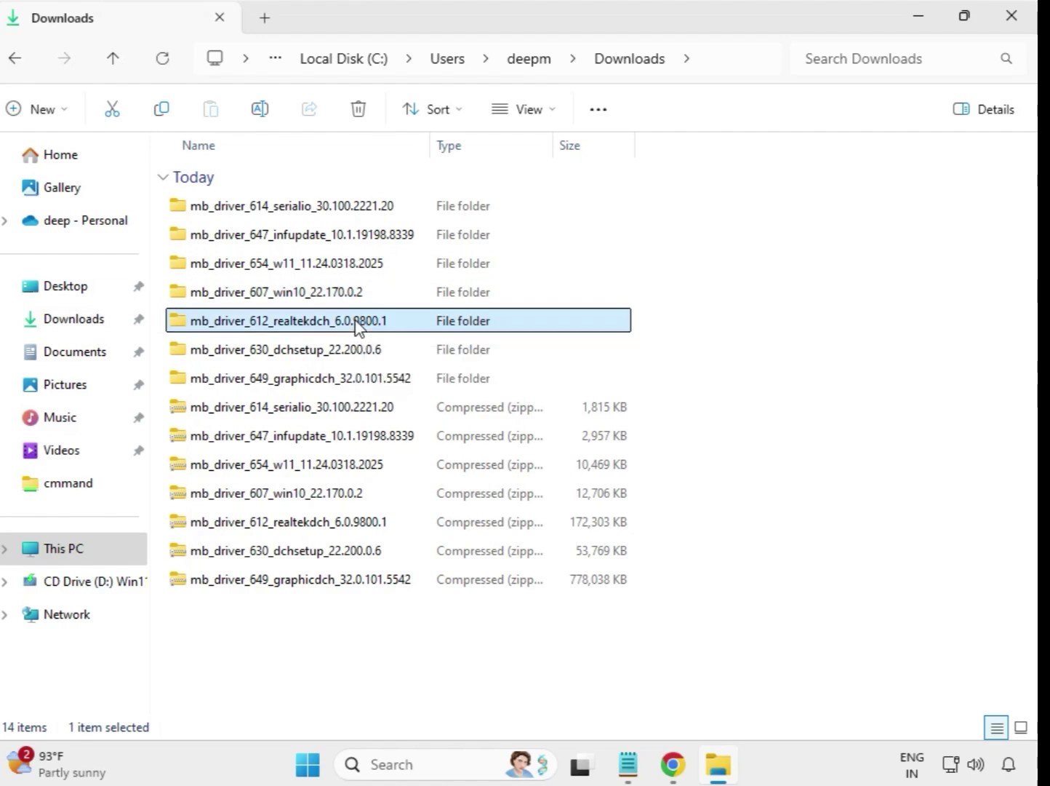
double_click(419, 327)
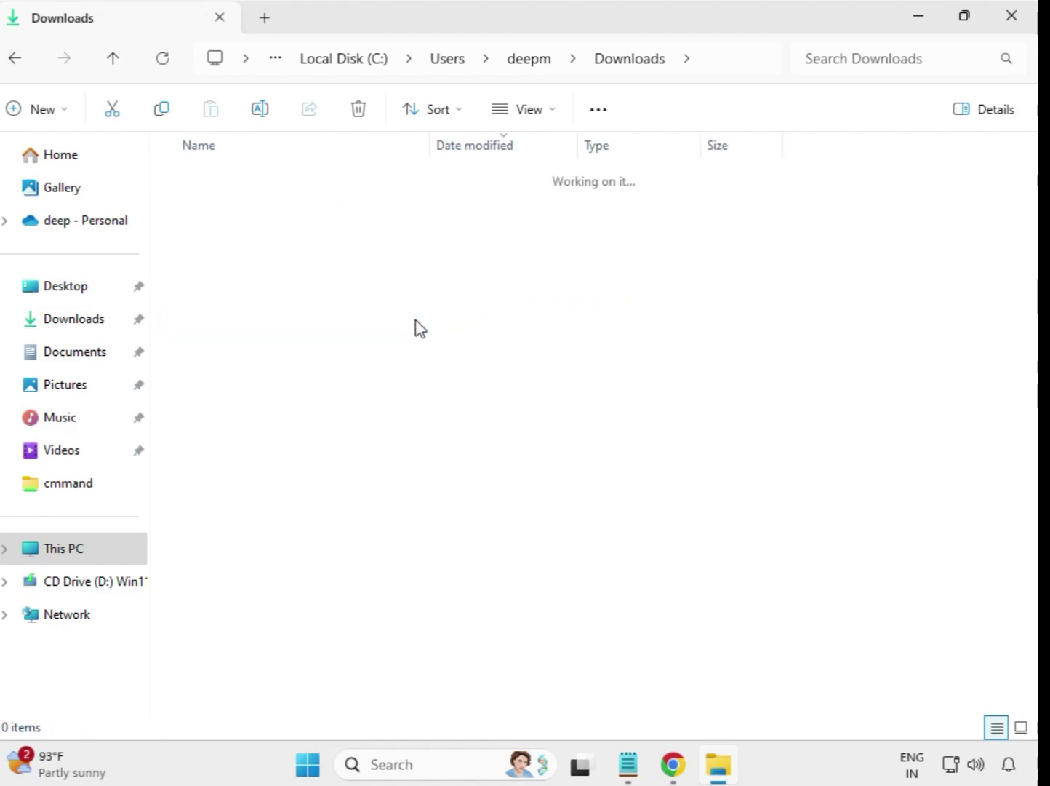
click(323, 211)
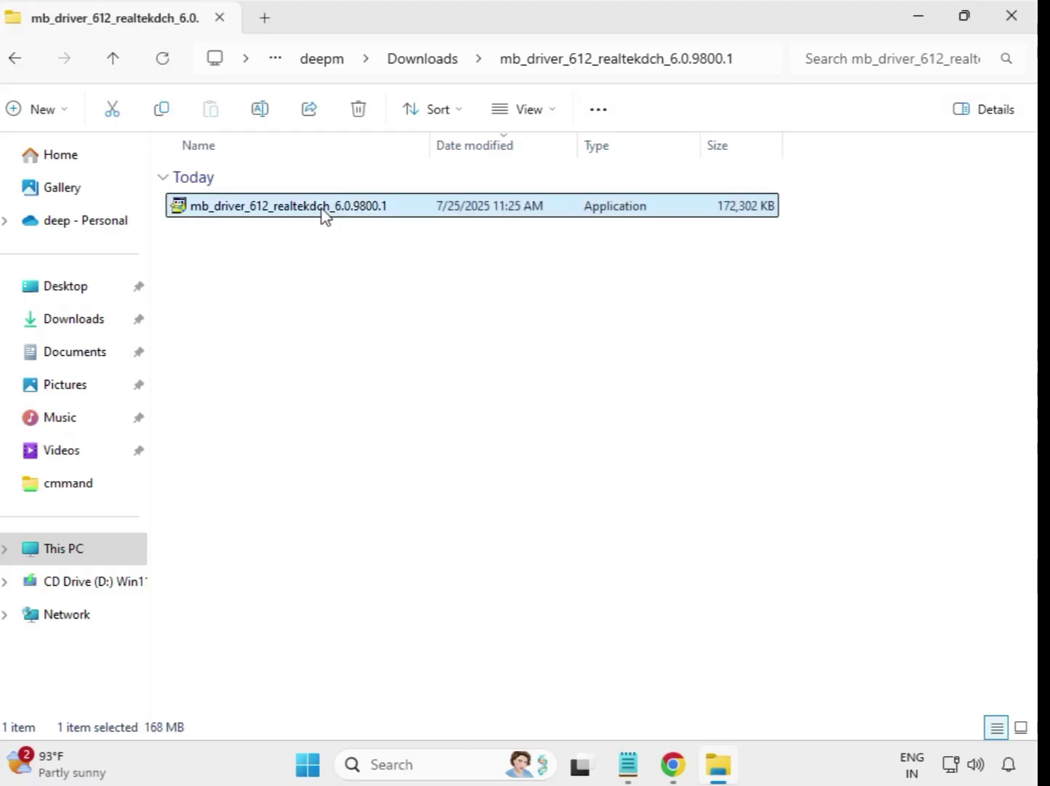
right_click(347, 237)
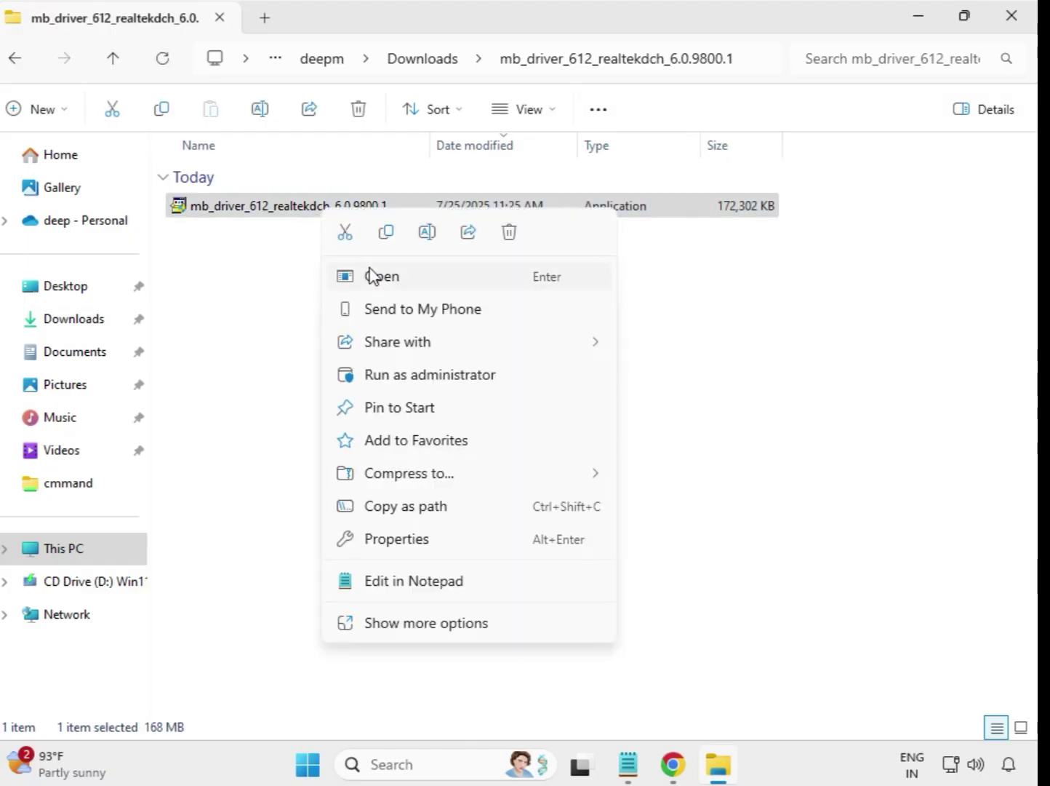
click(457, 389)
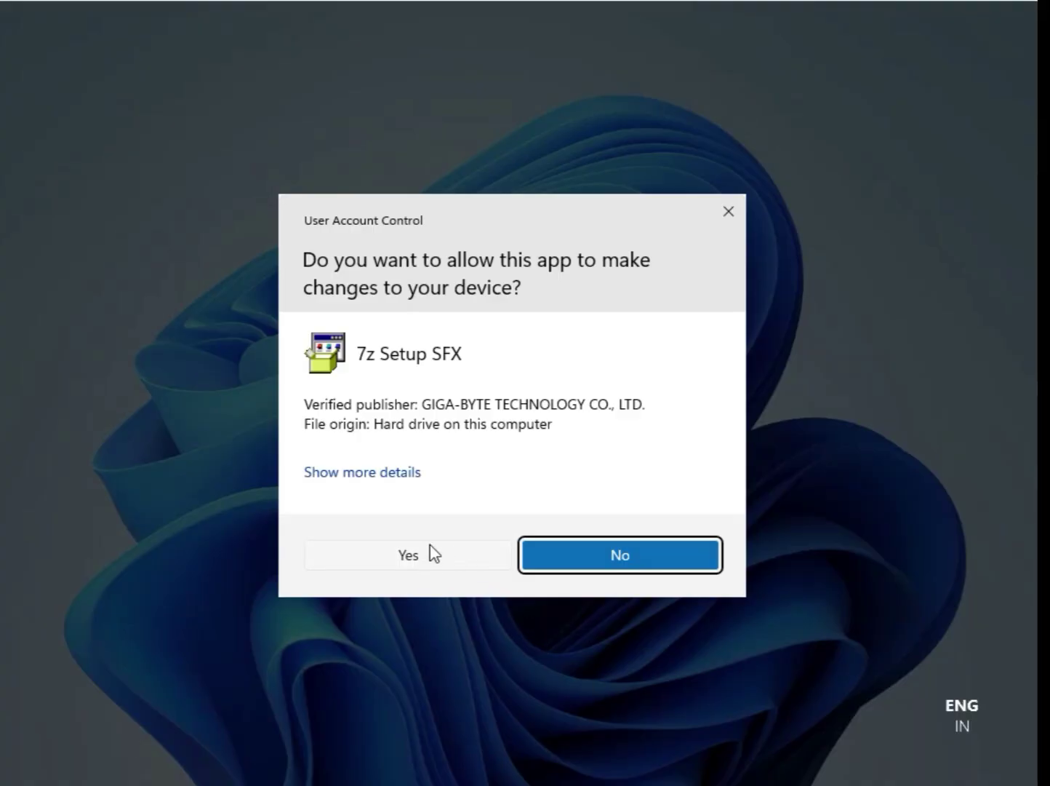
click(429, 553)
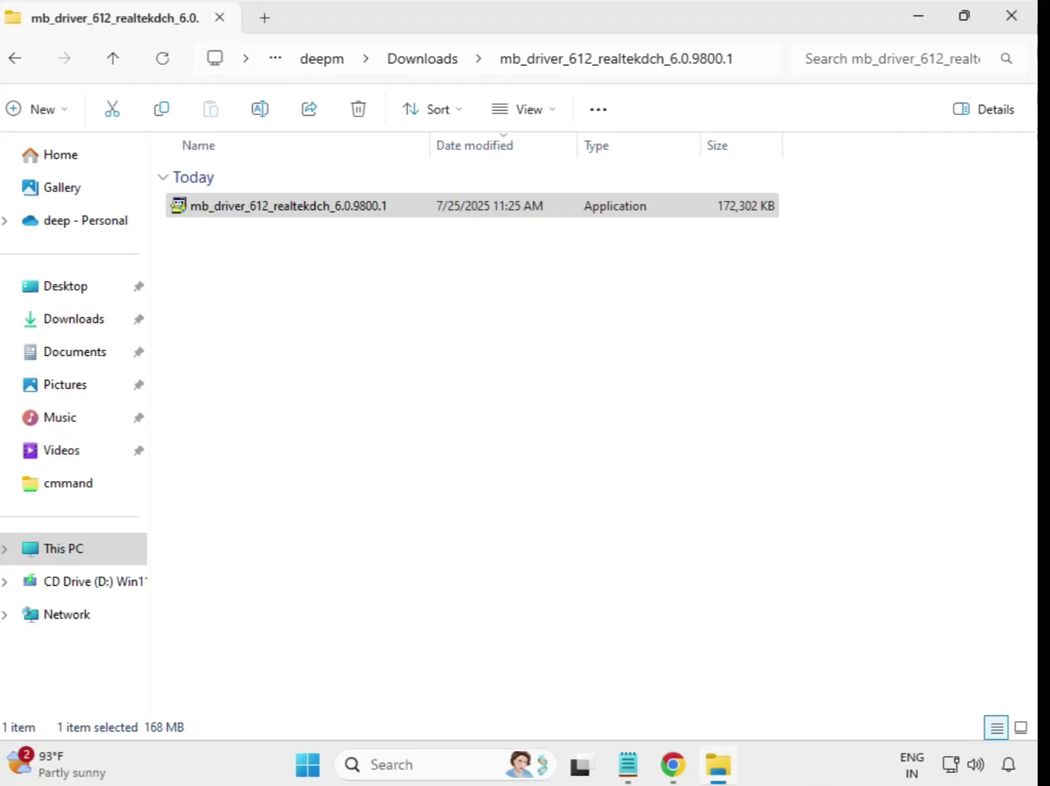
click(427, 70)
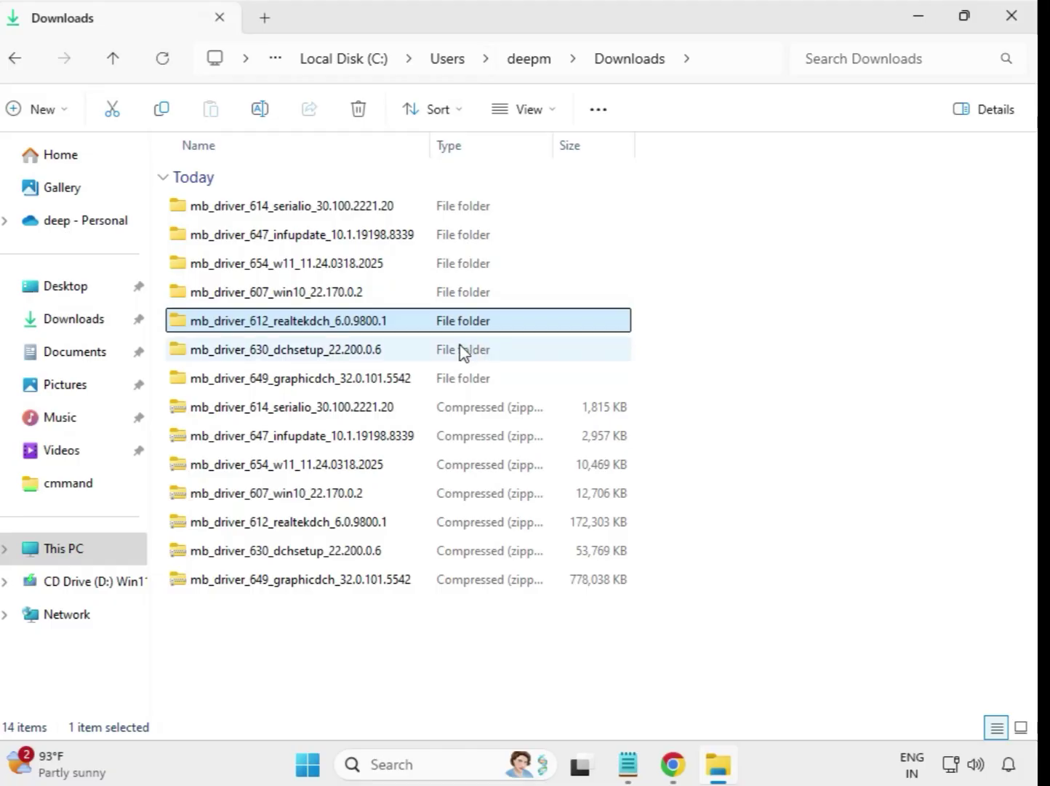
- Run the mb_driver_630_dchsetup_22.200.0.6 installer from its extracted folder as administrator, allowing it to make changes, and return to Downloads
click(344, 357)
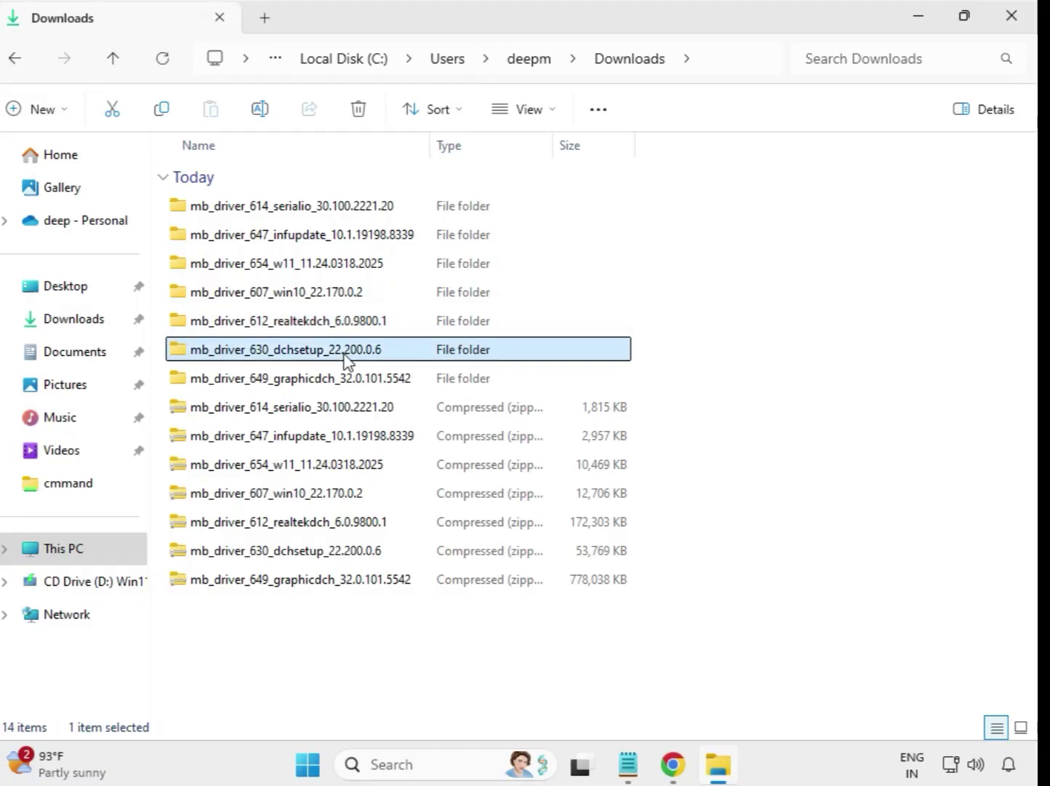
click(349, 380)
click(347, 358)
double_click(339, 356)
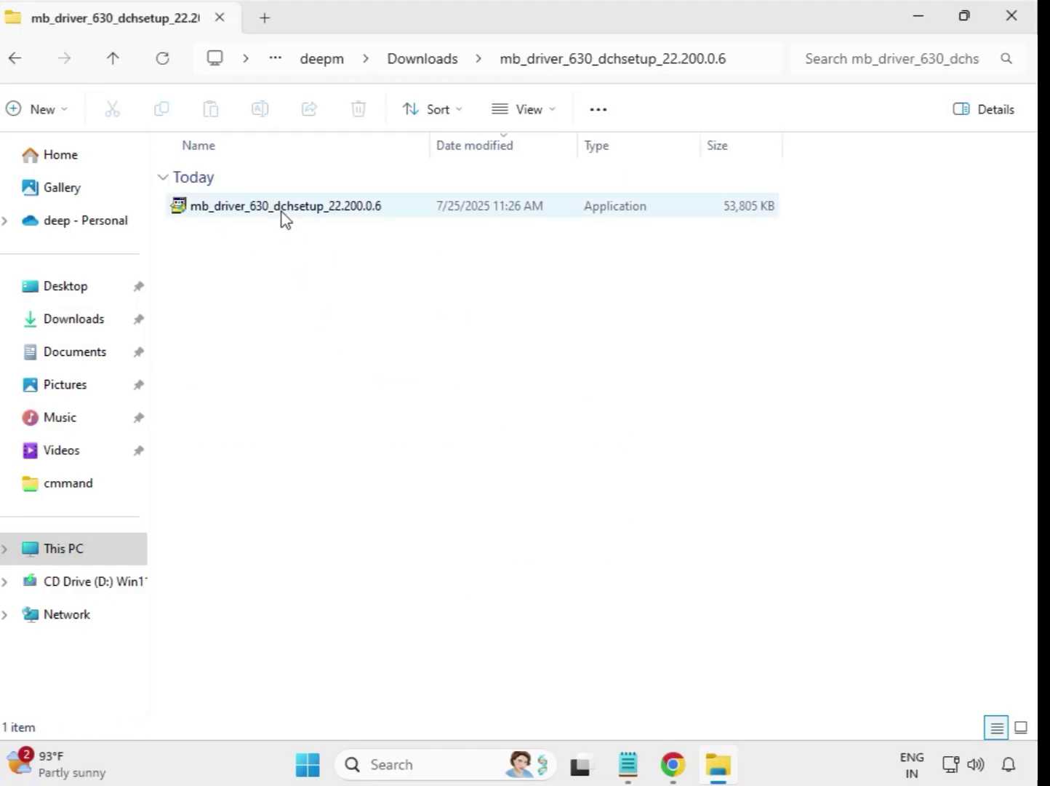
click(286, 218)
right_click(282, 213)
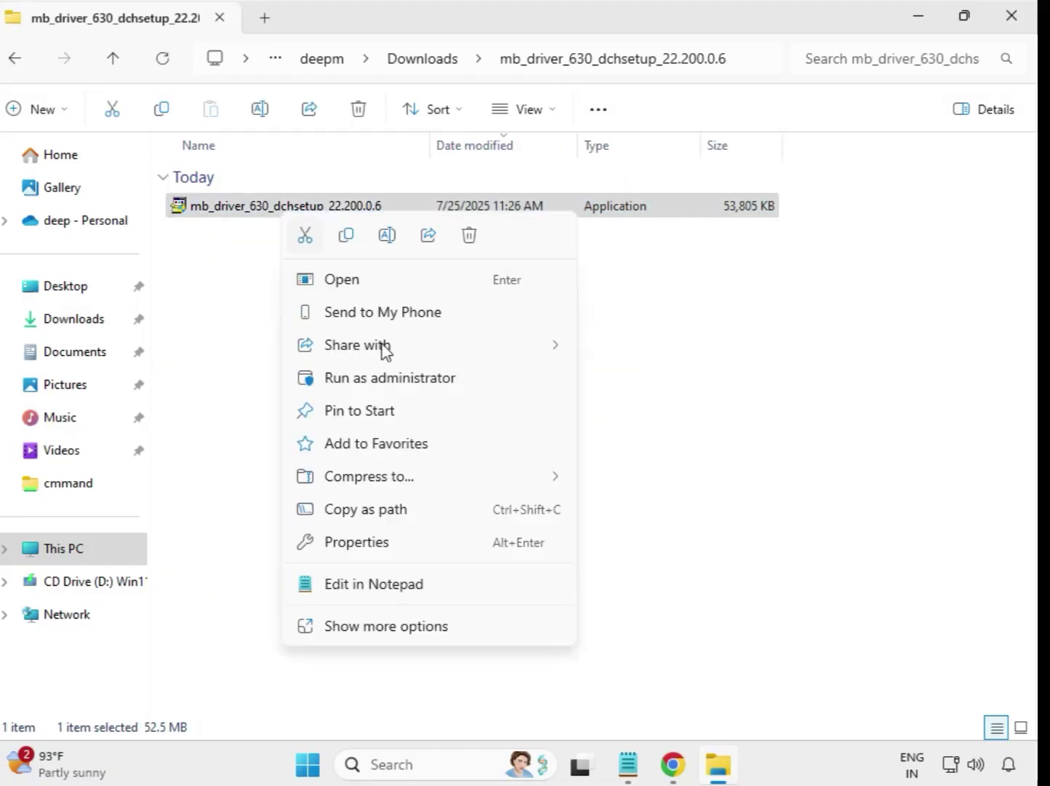
click(399, 379)
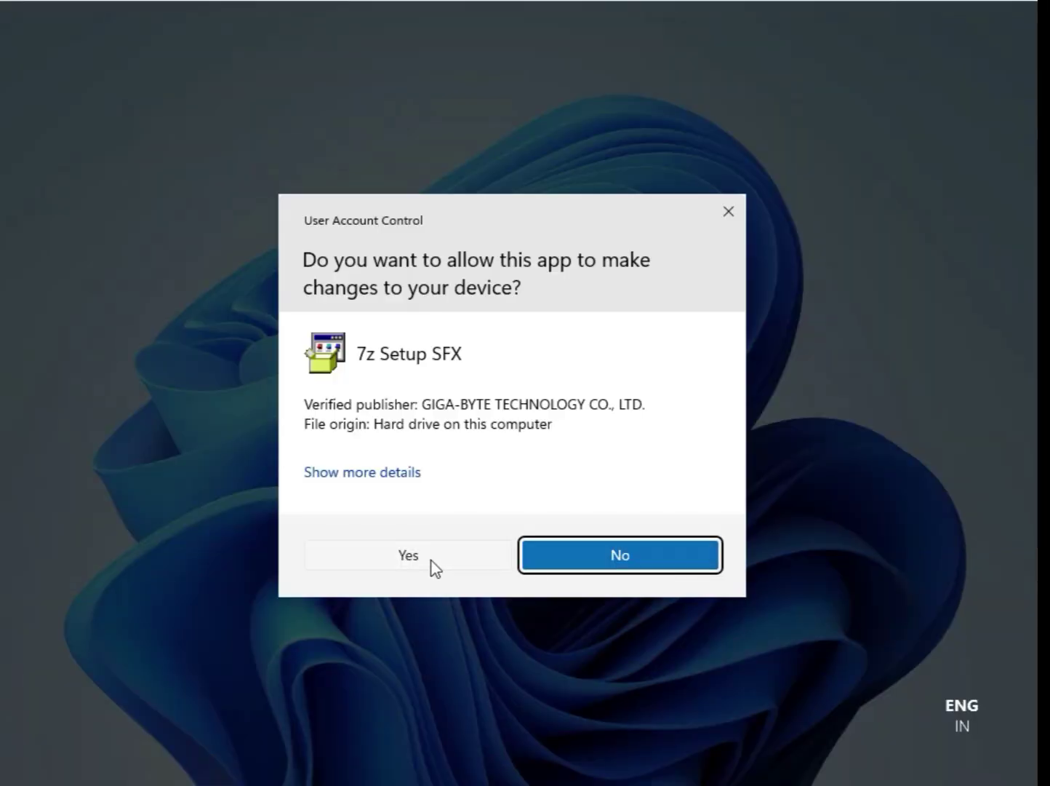
click(430, 561)
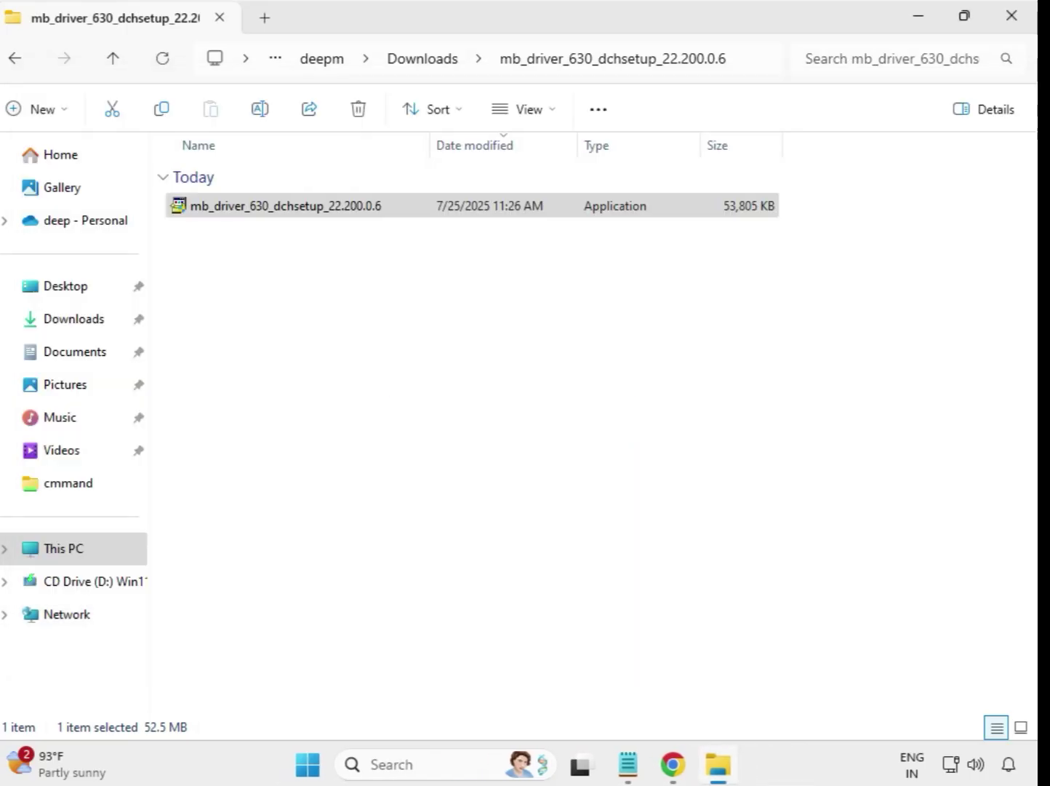
click(422, 60)
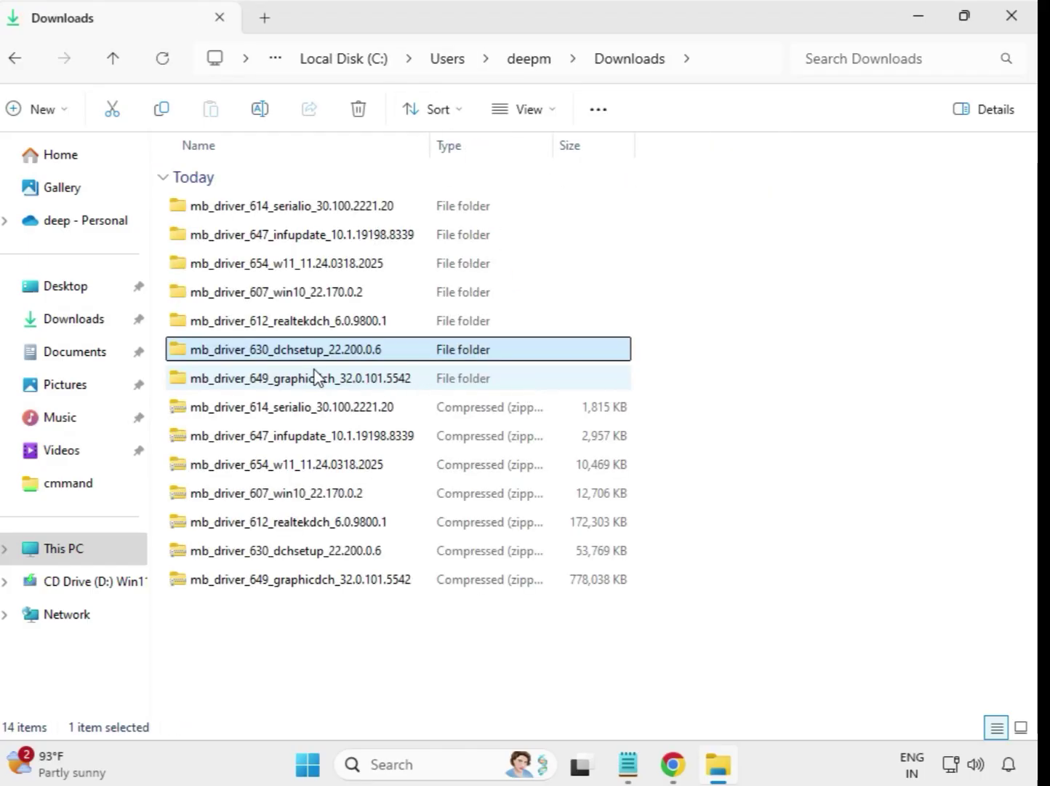
- Run the mb_driver_649_graphicdch_32.0.101.5542 installer from its extracted folder as administrator, allowing it to make changes
click(323, 378)
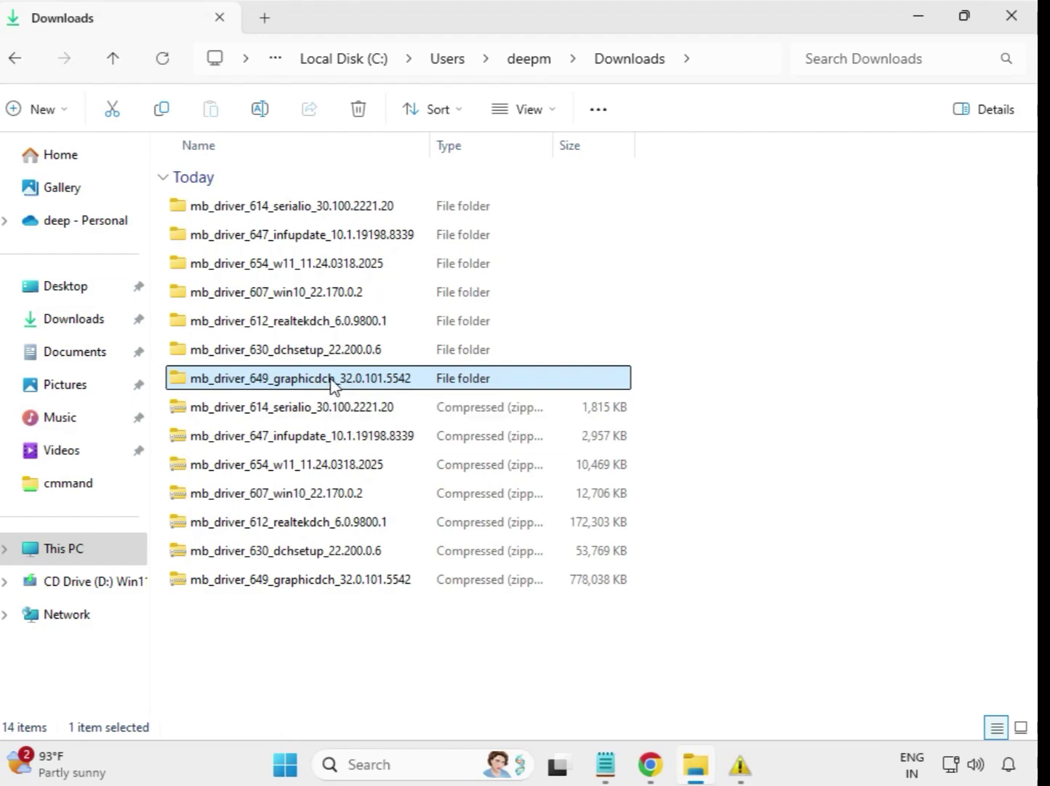
double_click(331, 379)
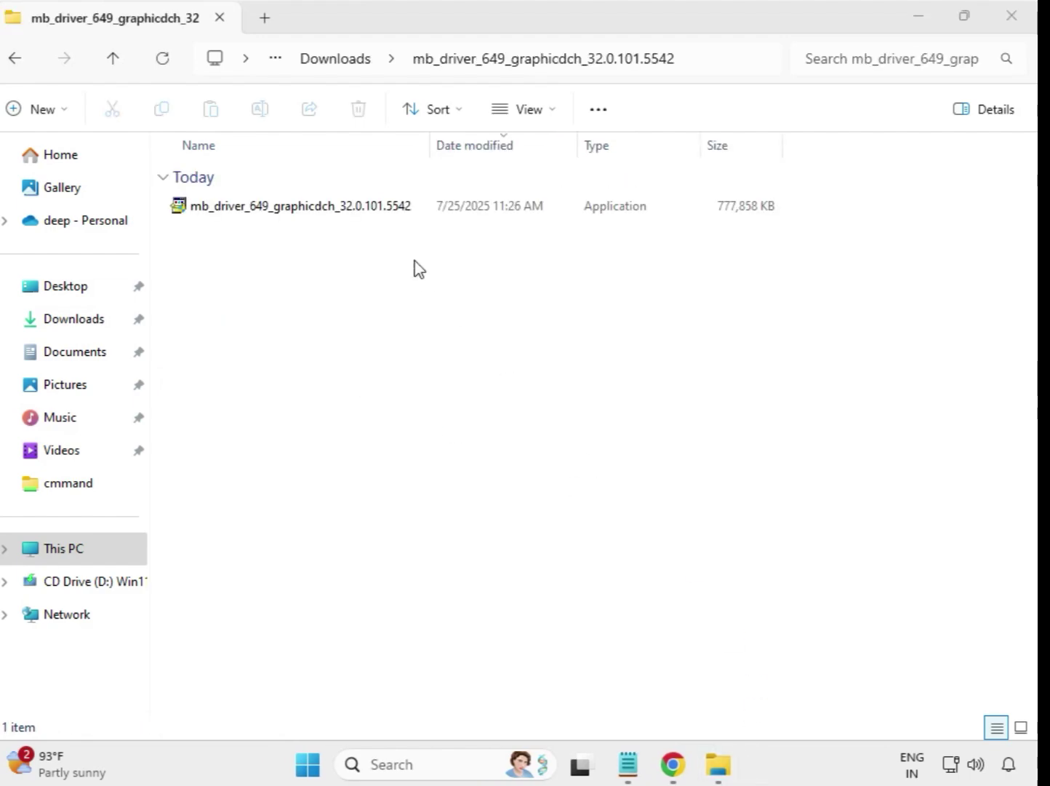
click(340, 207)
right_click(338, 208)
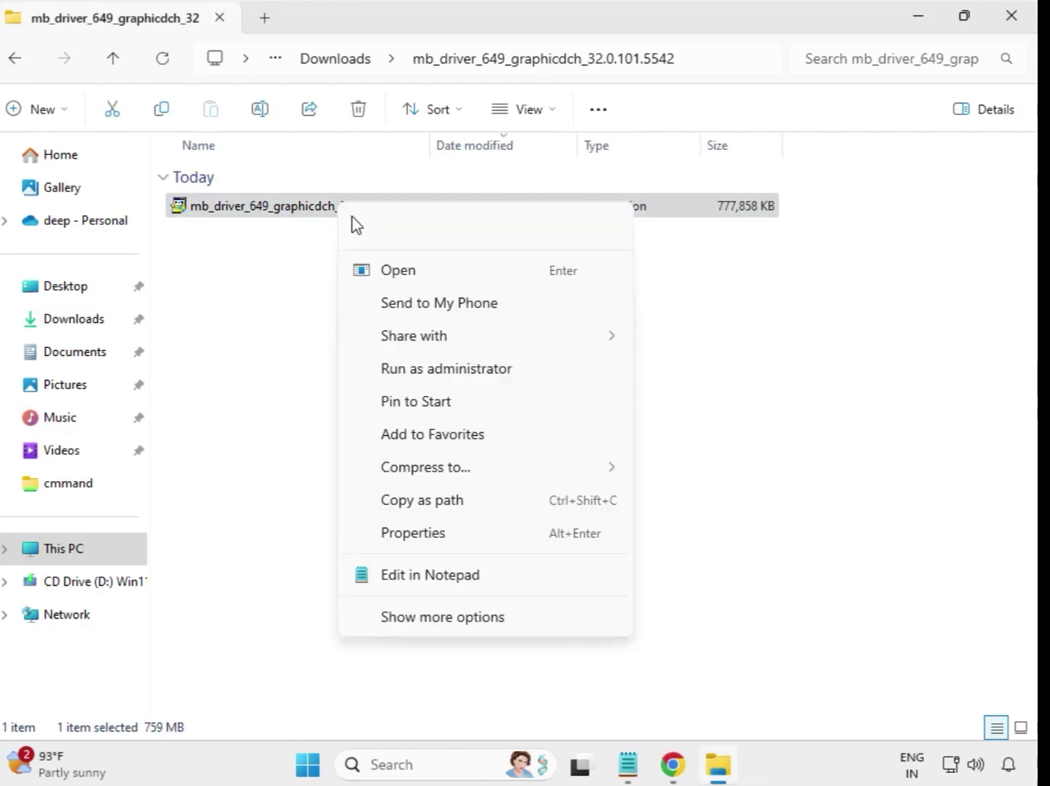
click(441, 368)
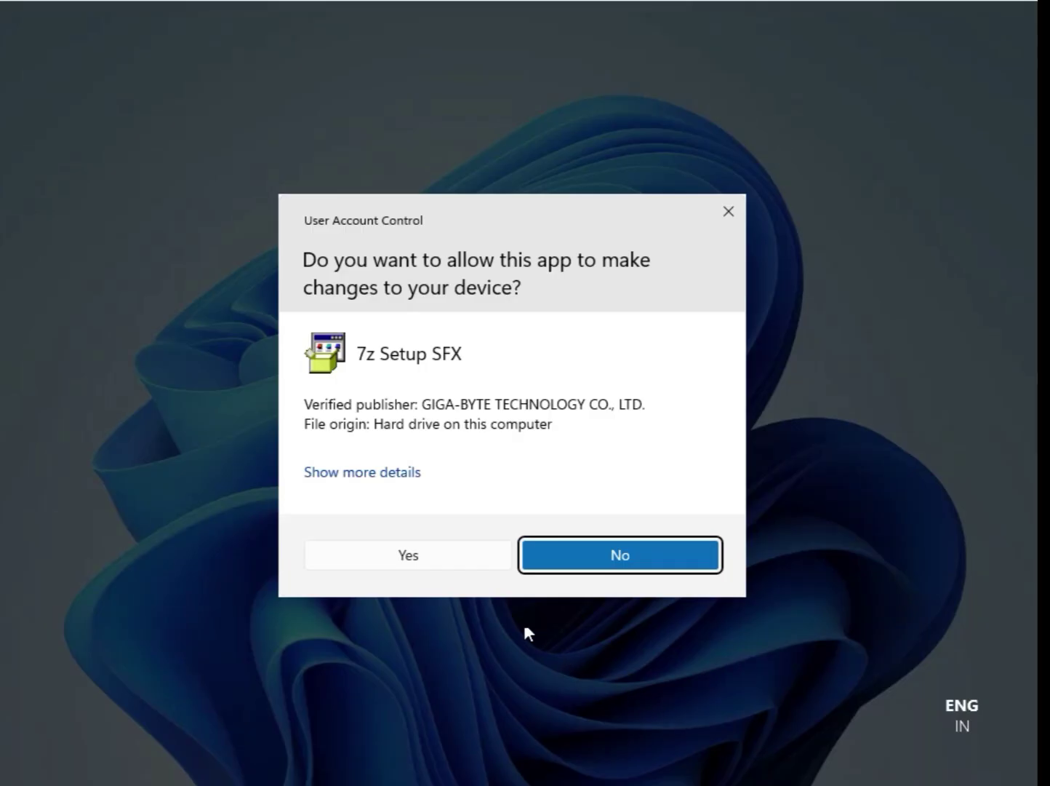
click(417, 557)
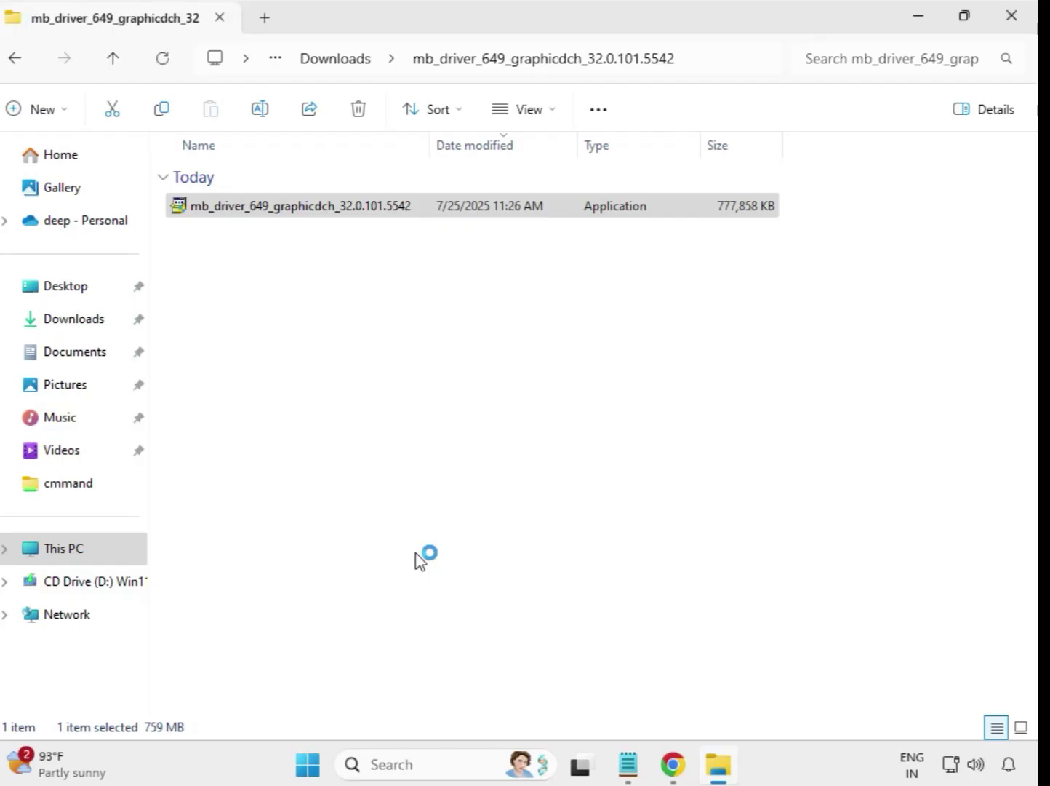